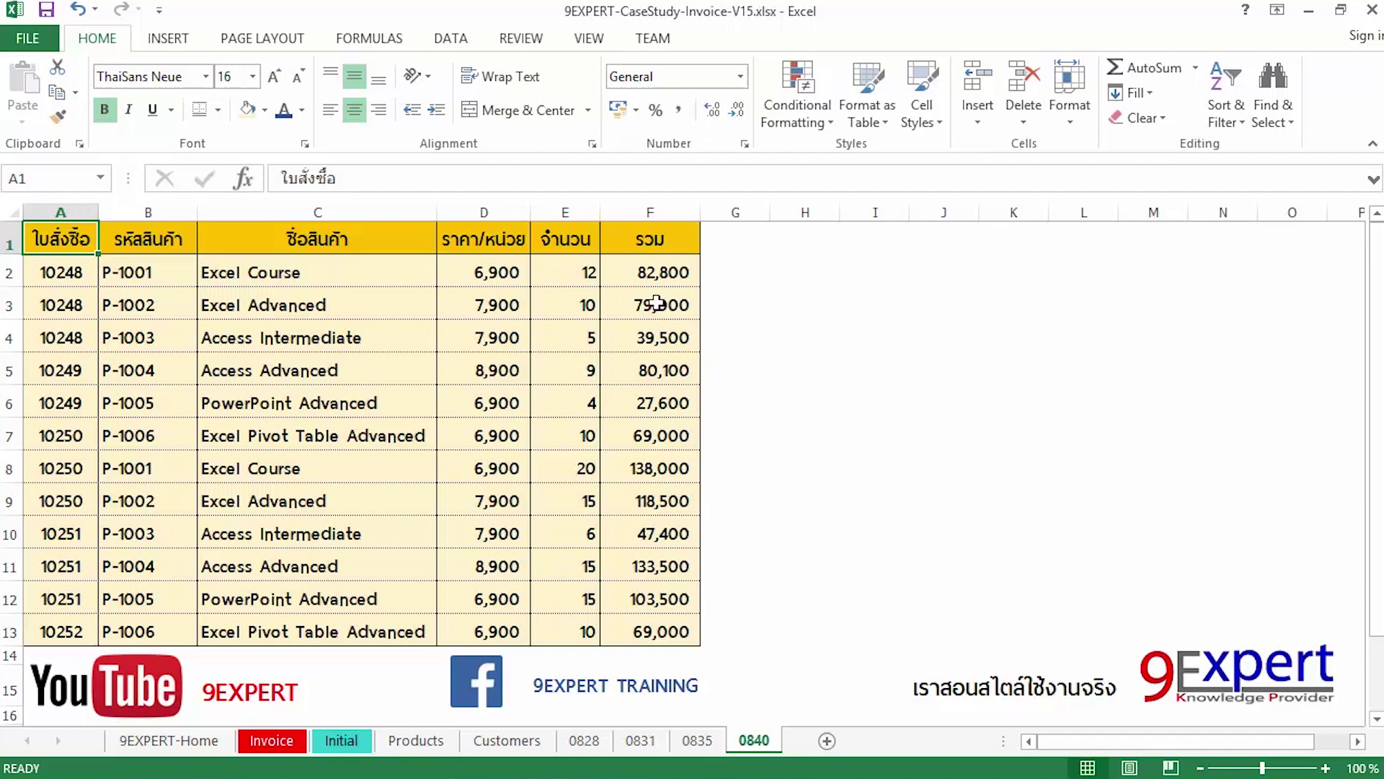
# Step: Inspect the product names, quantities and the lookup and total formulas in C3, D2, F2, F3 and F13
pyautogui.moveTo(594, 252); pyautogui.dragTo(587, 627)
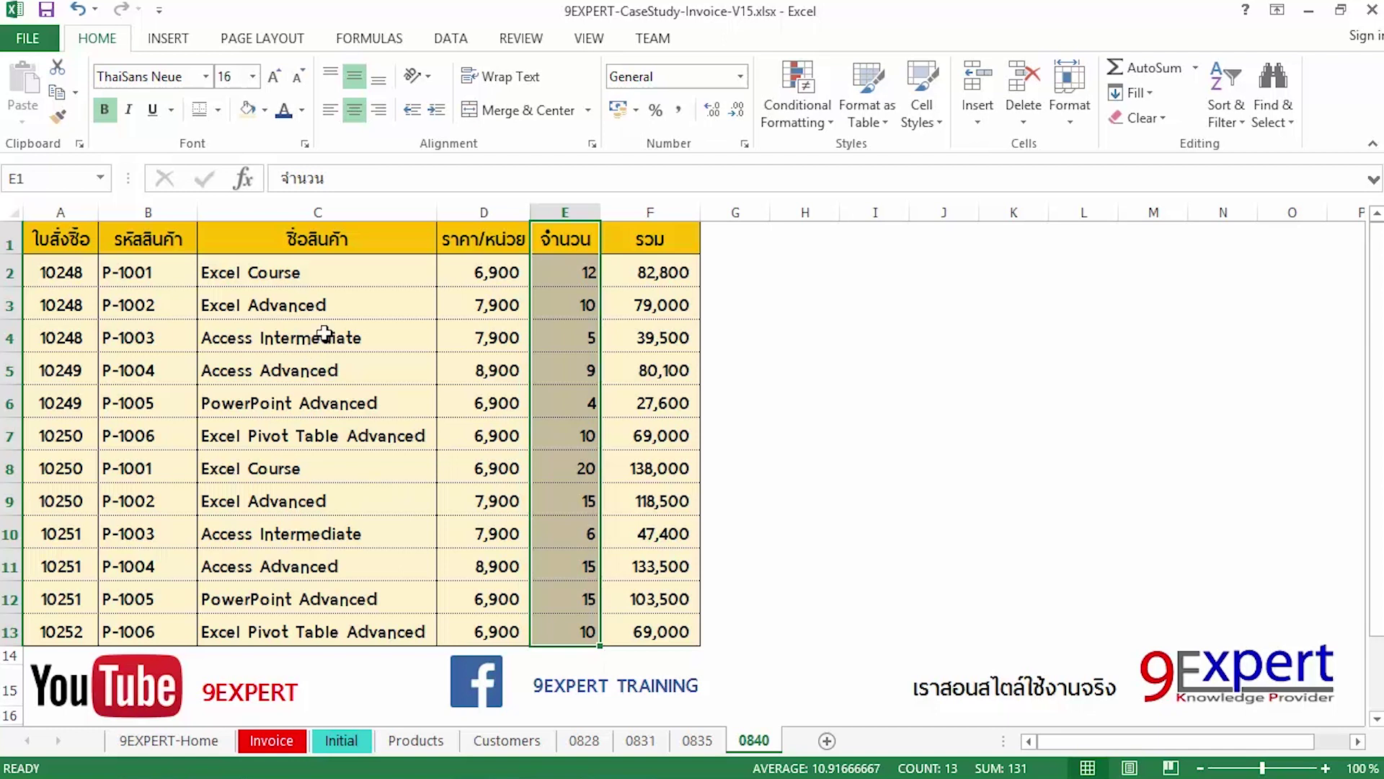
pyautogui.moveTo(296, 243); pyautogui.dragTo(289, 622)
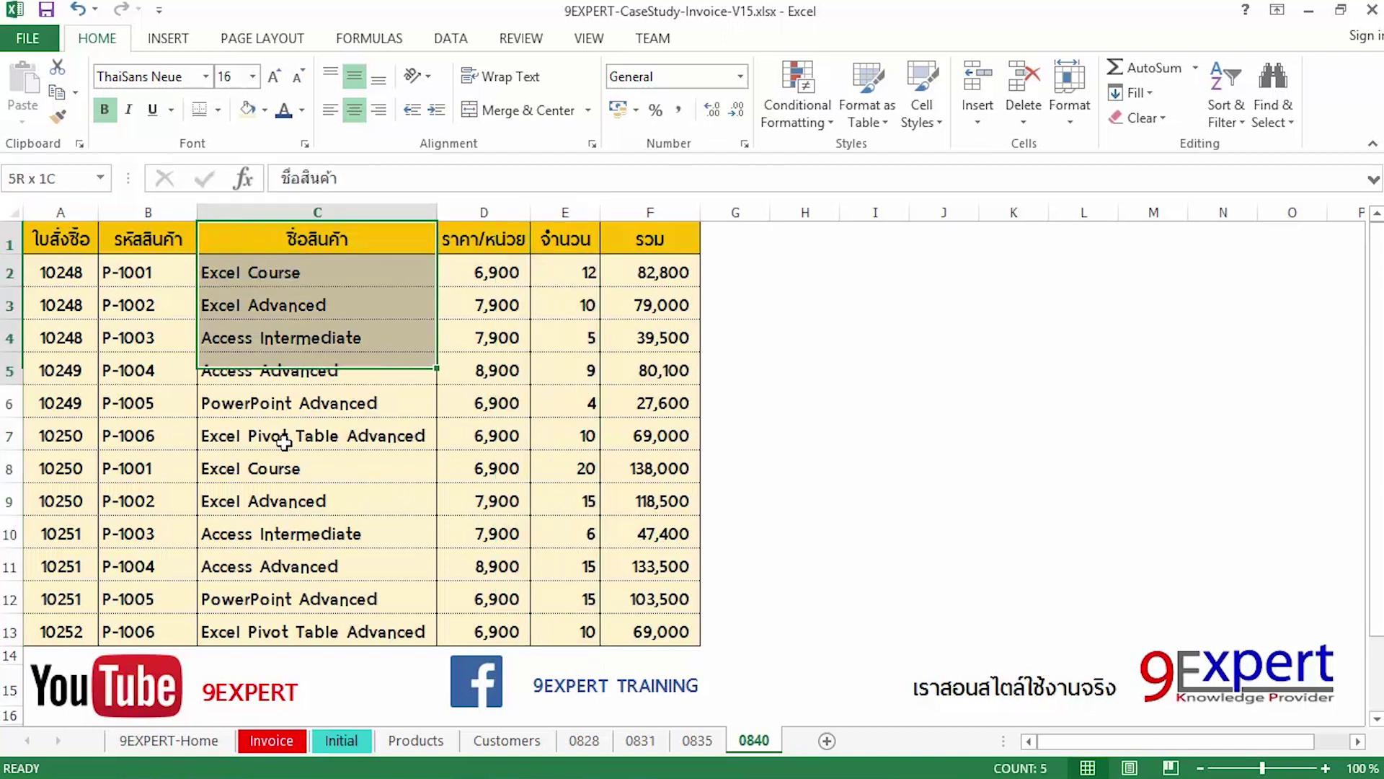
pyautogui.moveTo(331, 305)
pyautogui.mouseDown()
pyautogui.moveTo(331, 276)
pyautogui.moveTo(367, 311)
pyautogui.mouseUp()
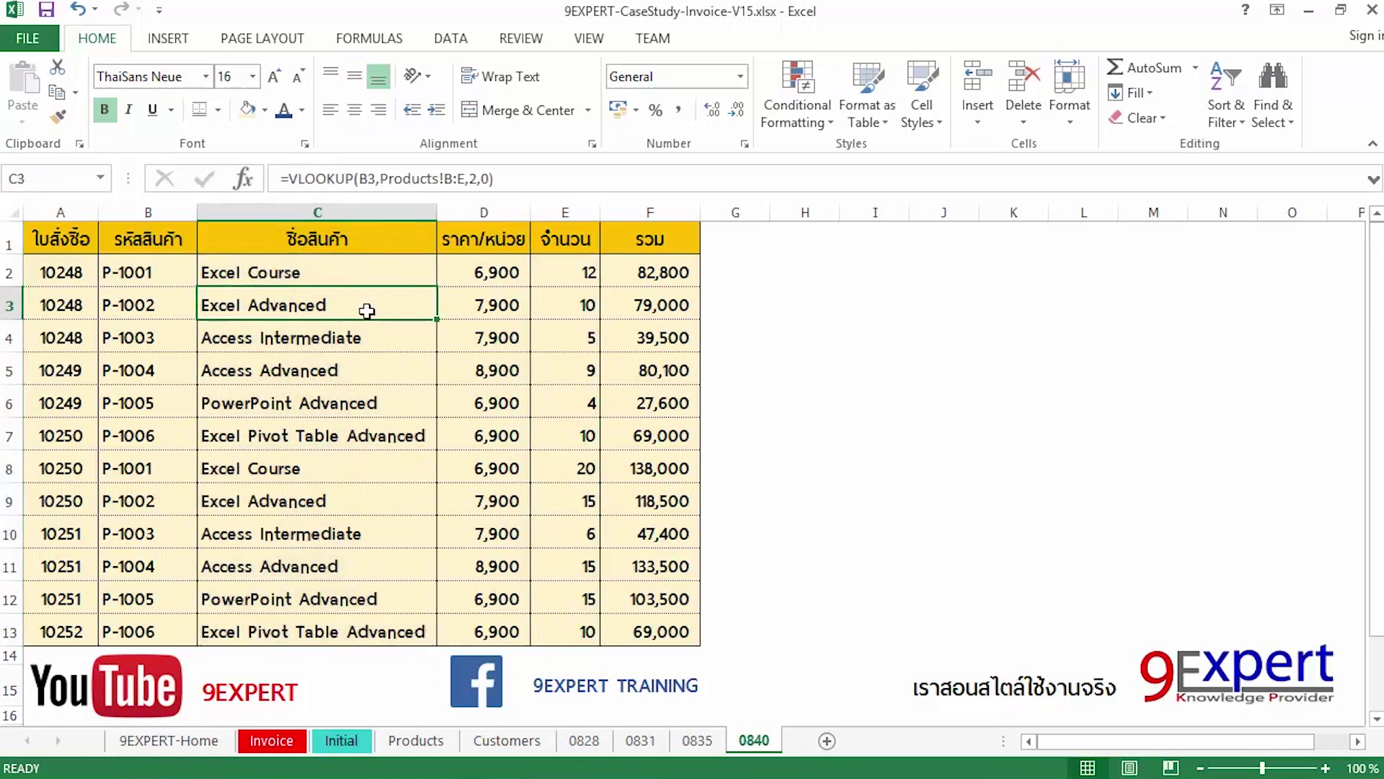
pyautogui.click(508, 271)
pyautogui.moveTo(569, 238); pyautogui.dragTo(587, 629)
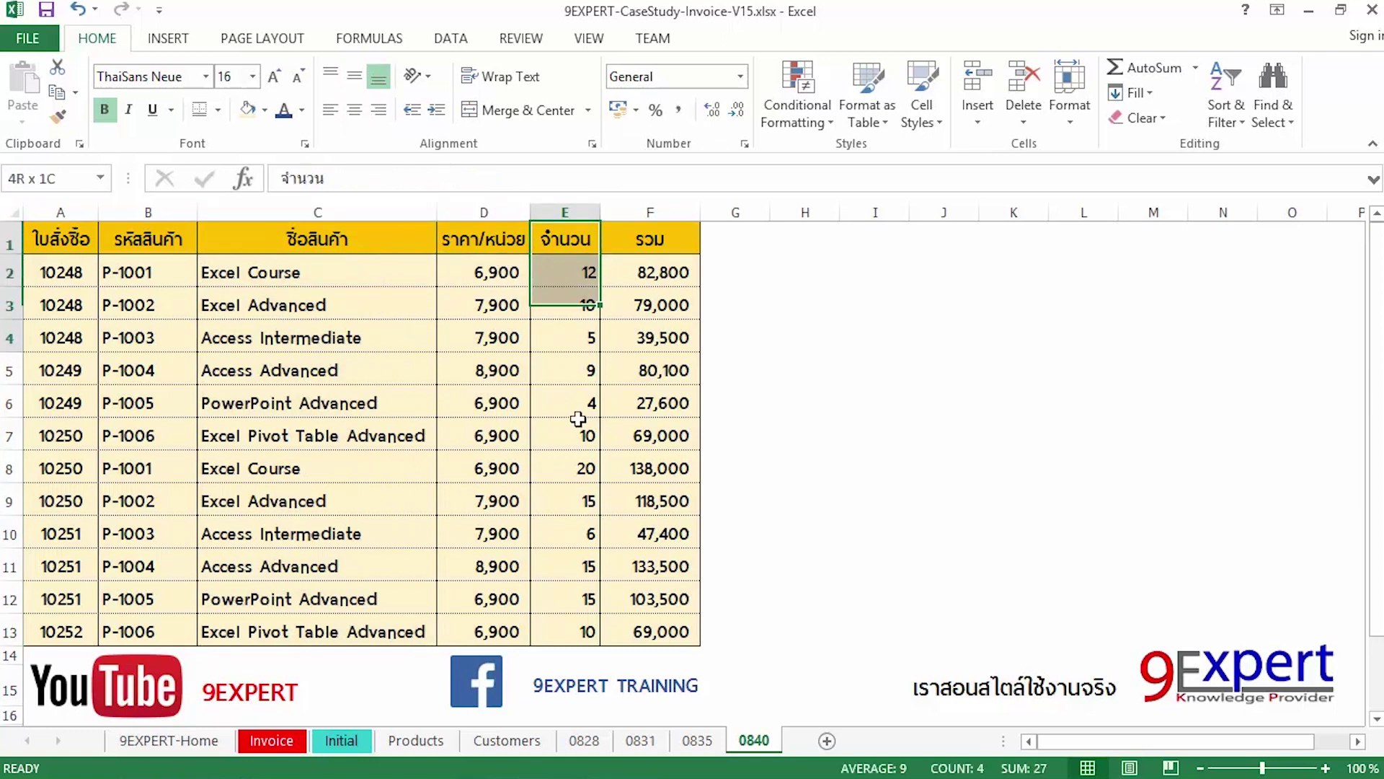
pyautogui.click(571, 278)
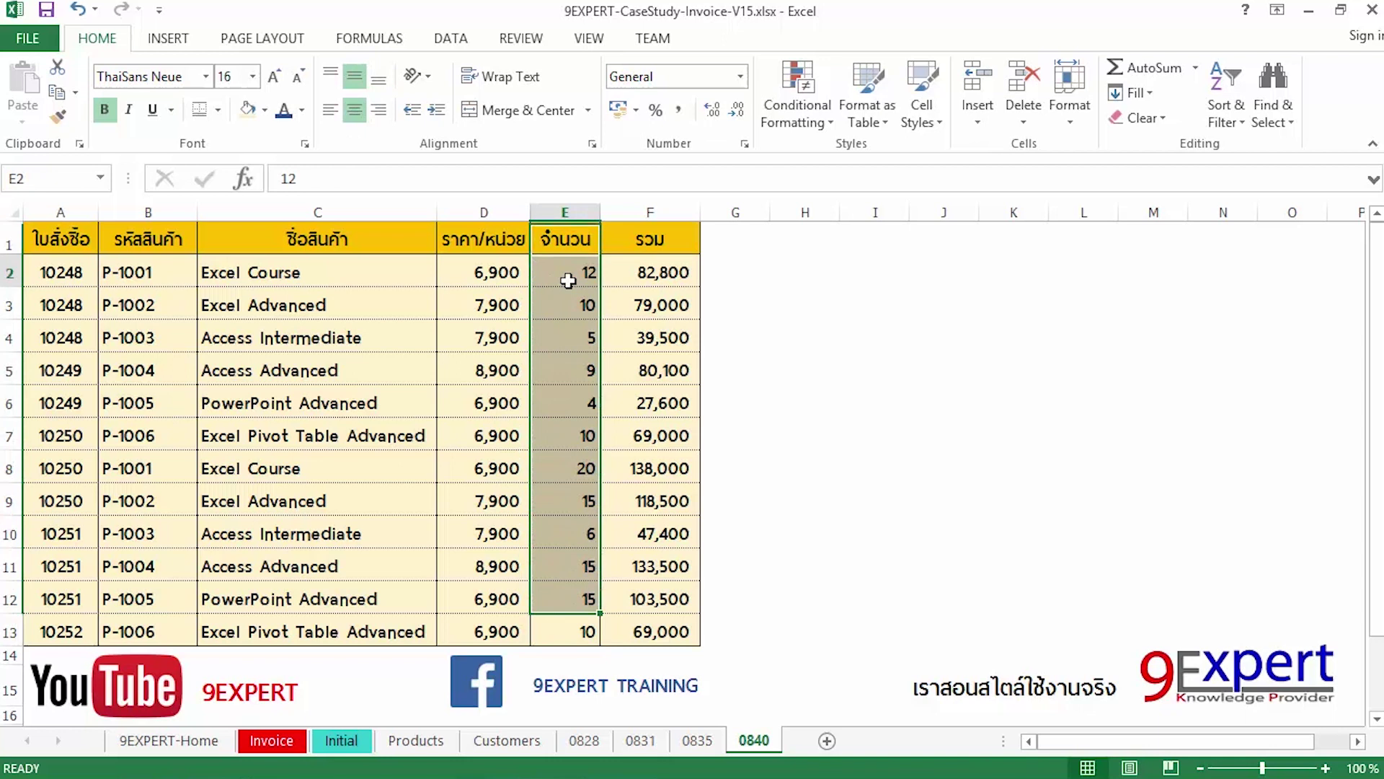
pyautogui.click(668, 271)
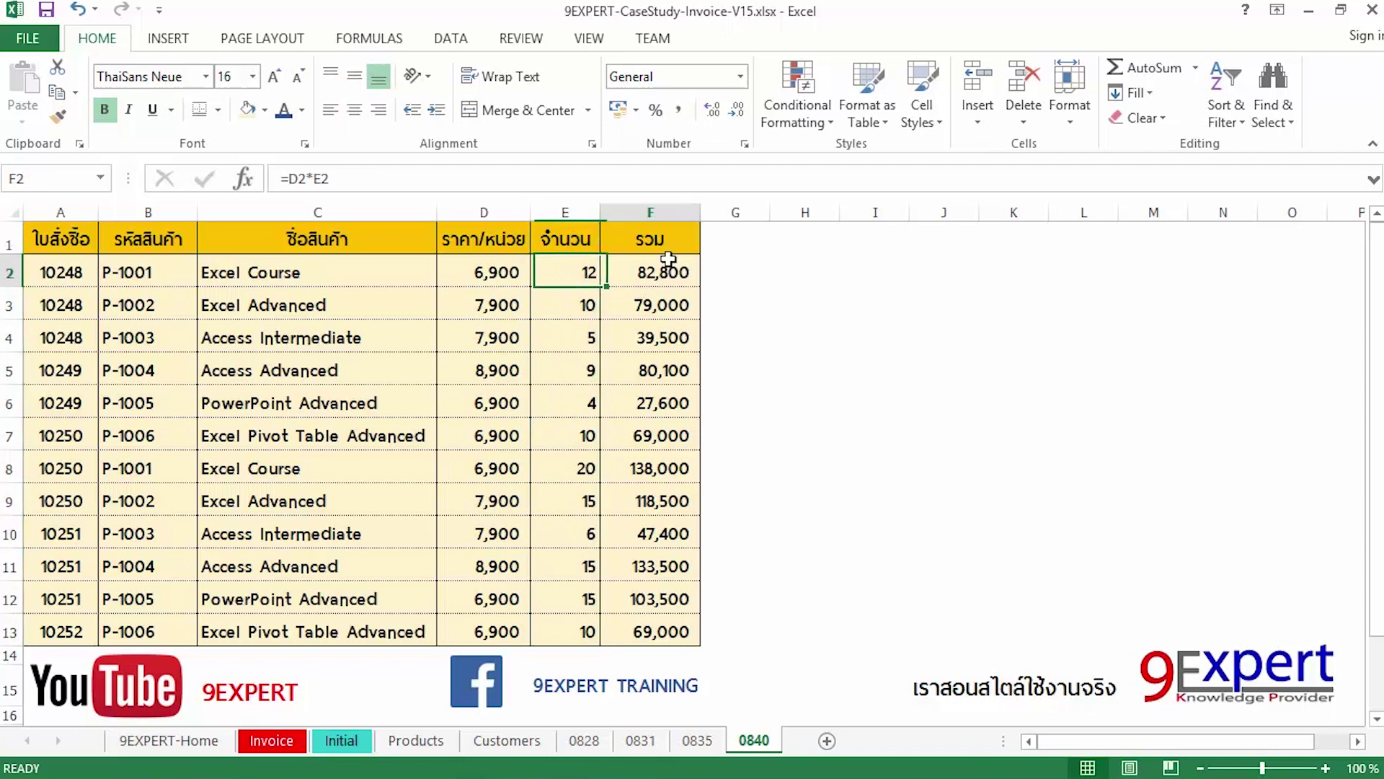
pyautogui.click(685, 301)
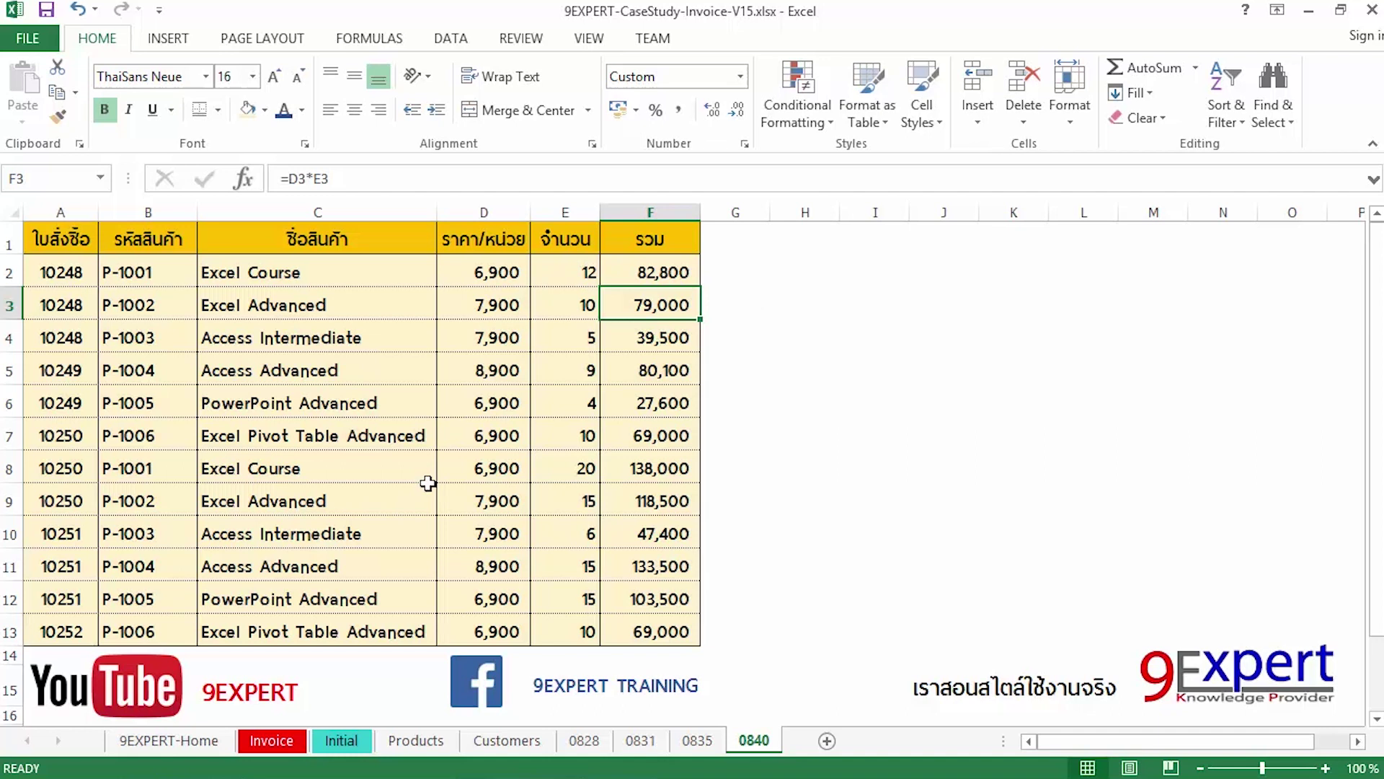
pyautogui.moveTo(67, 272); pyautogui.dragTo(626, 634)
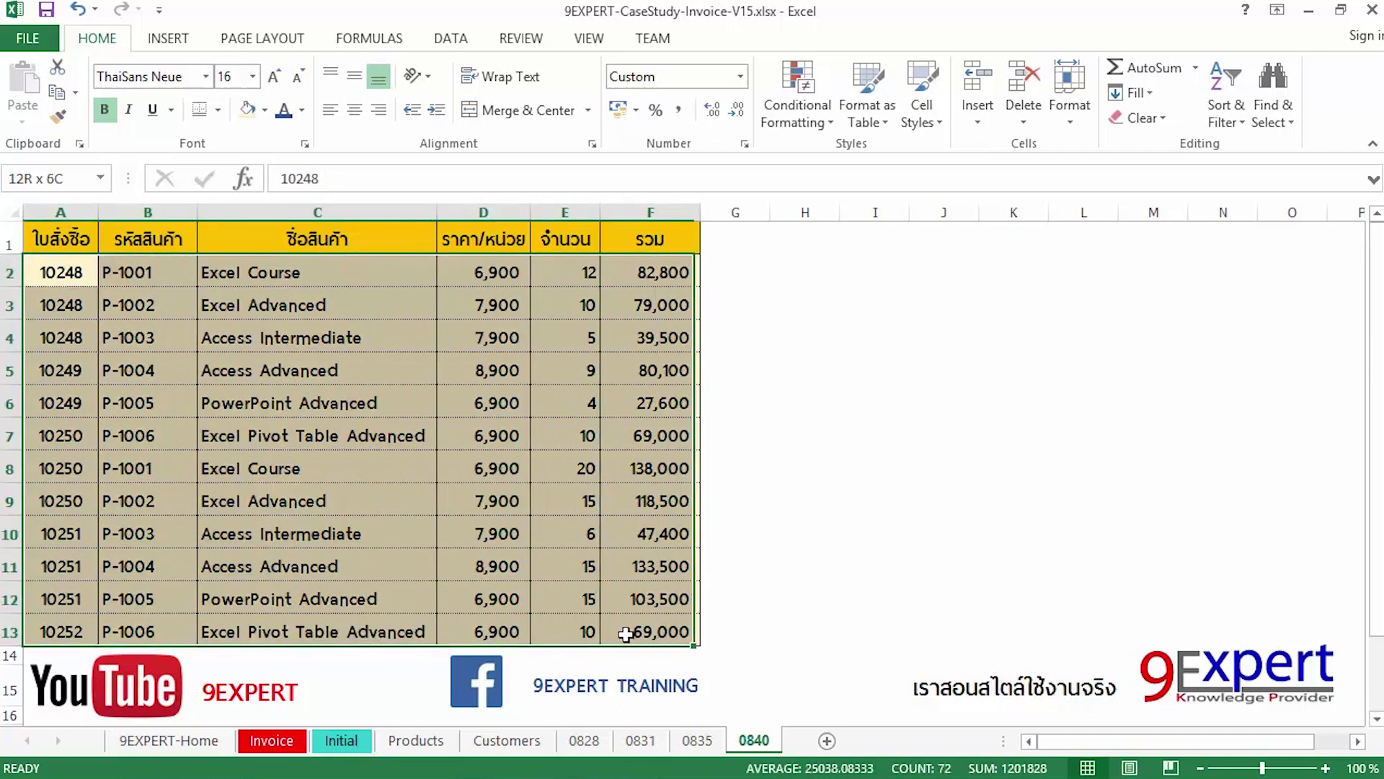
pyautogui.click(626, 634)
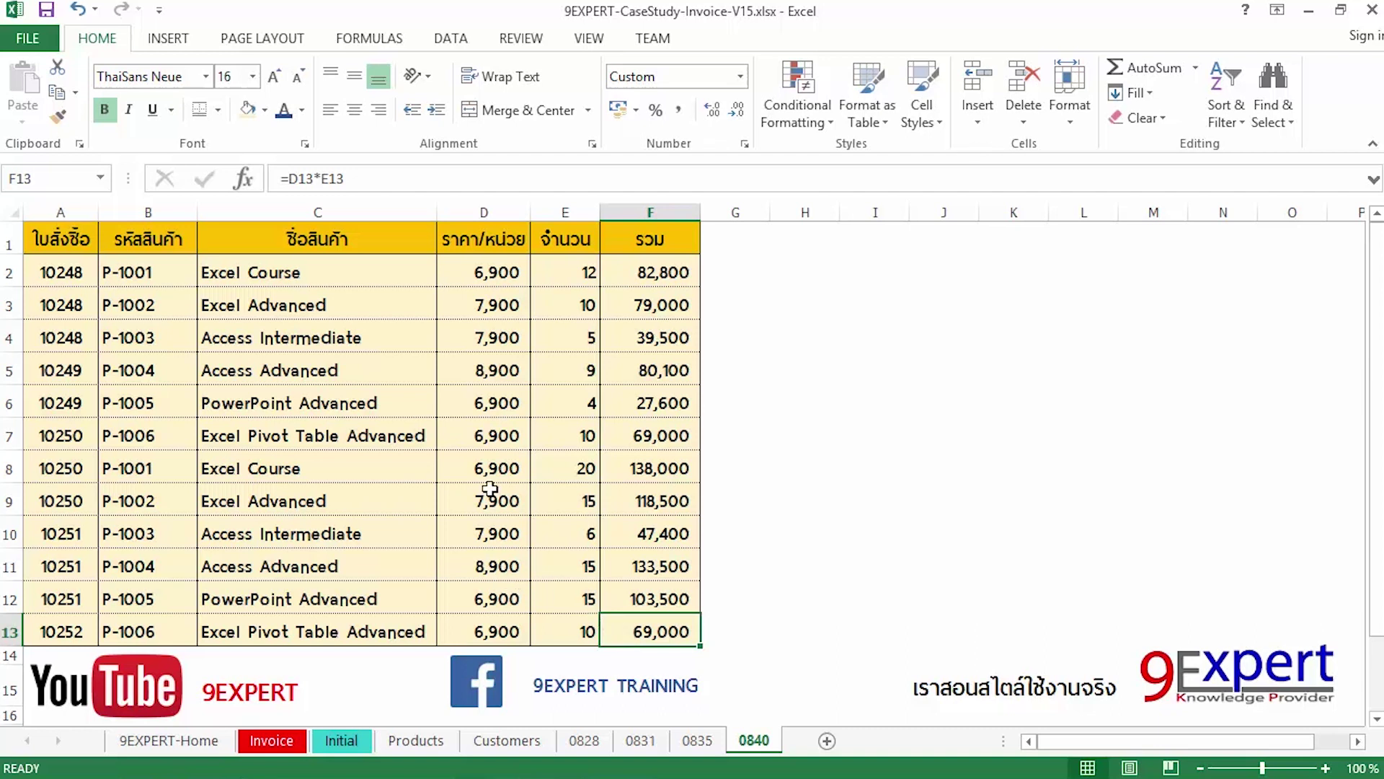
# Step: Paste C1:C13 into I1 as values only, then autofit column I to the longest name
pyautogui.moveTo(345, 243); pyautogui.dragTo(365, 627)
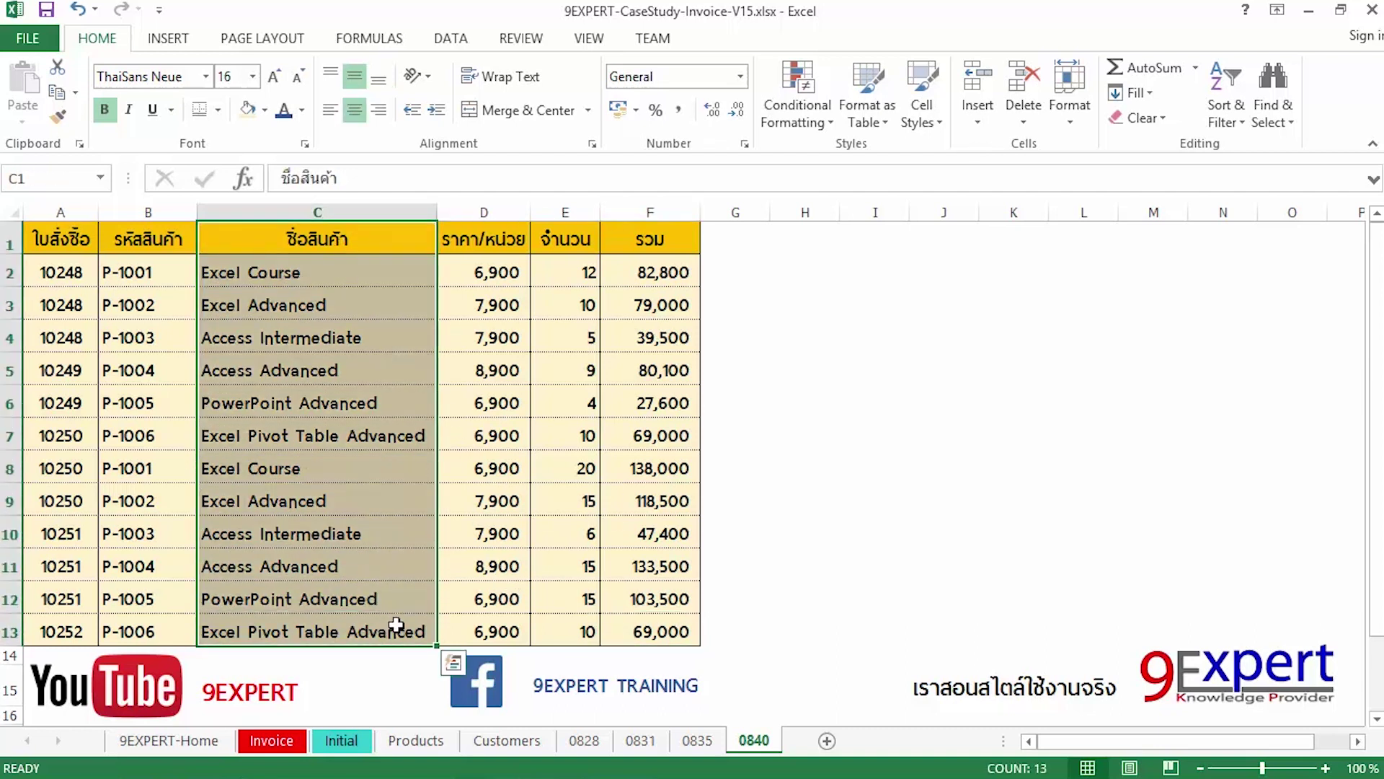
pyautogui.hotkey('ctrl', 'c')
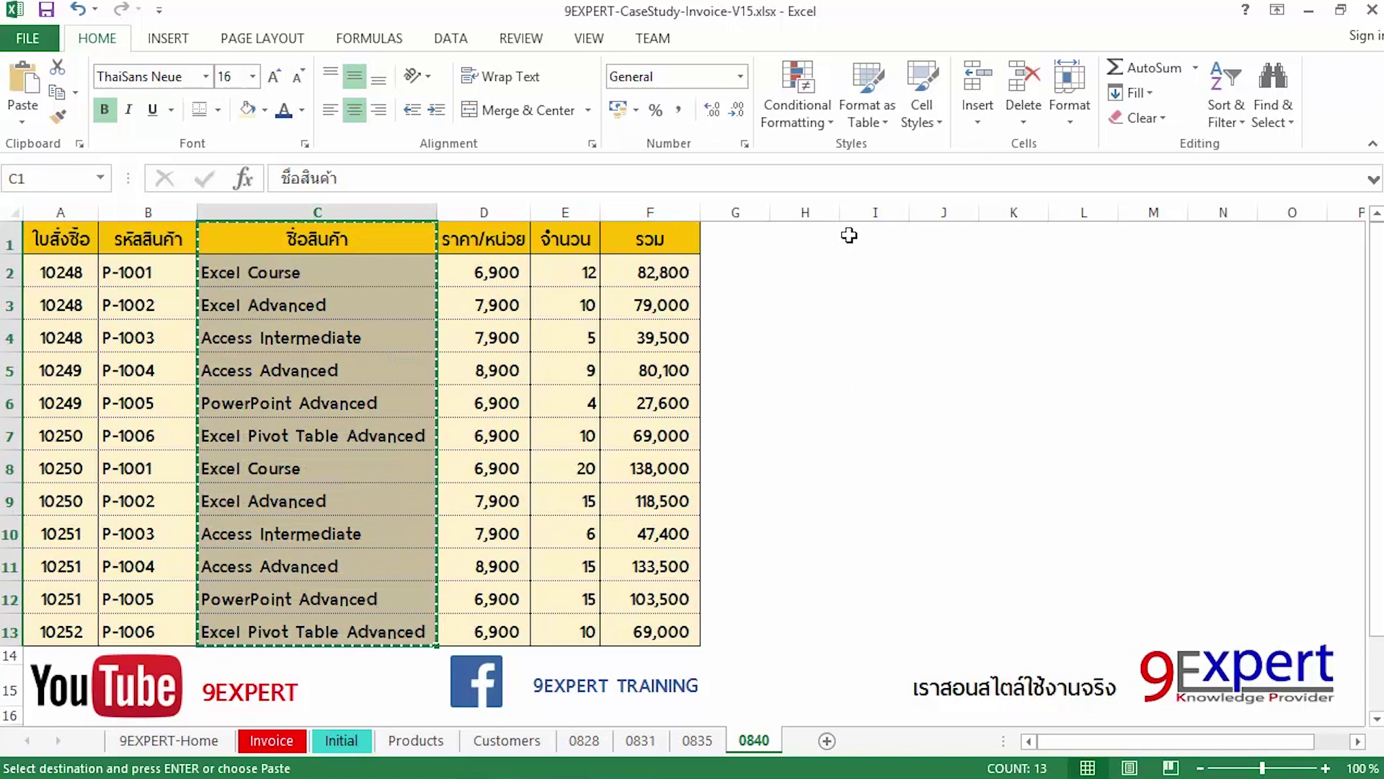
pyautogui.click(850, 235)
pyautogui.hotkey('ctrl', 'v')
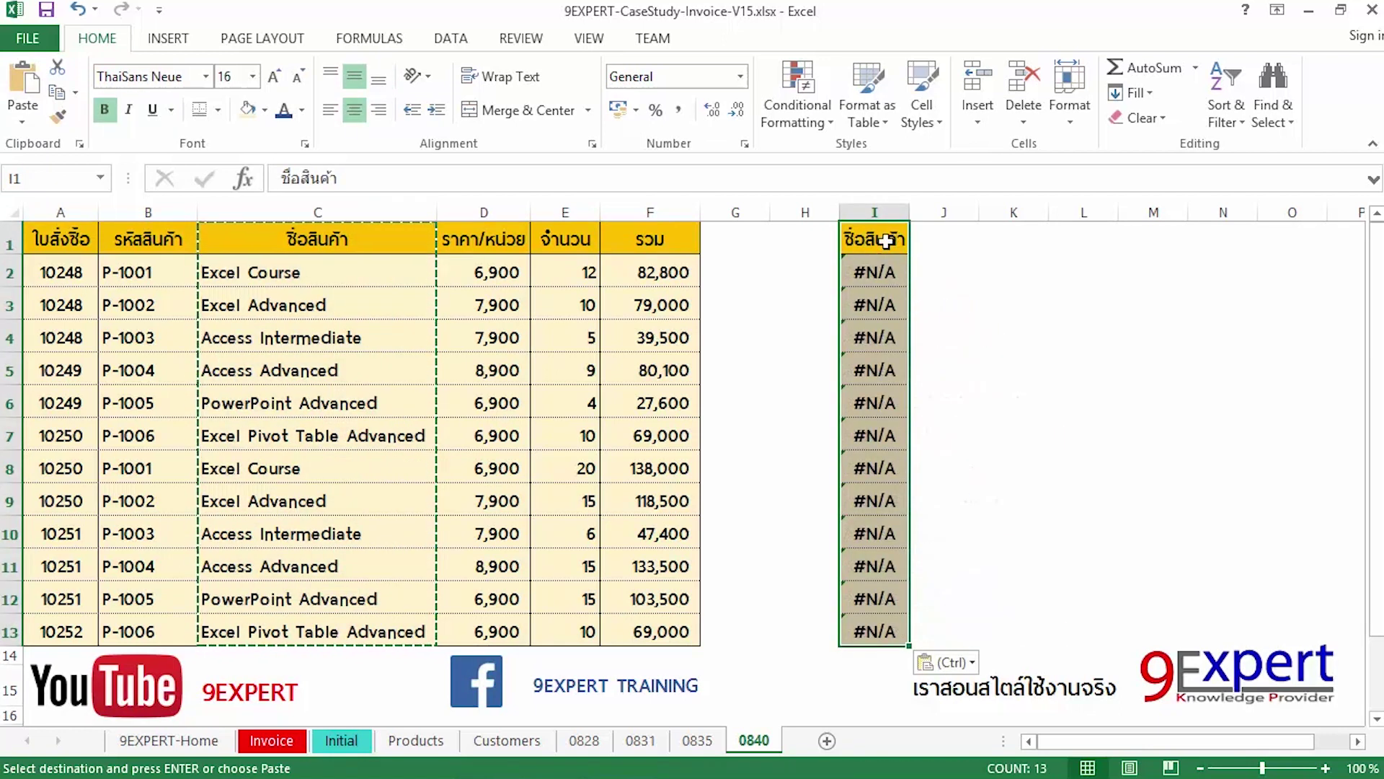
pyautogui.rightClick(890, 240)
pyautogui.click(966, 336)
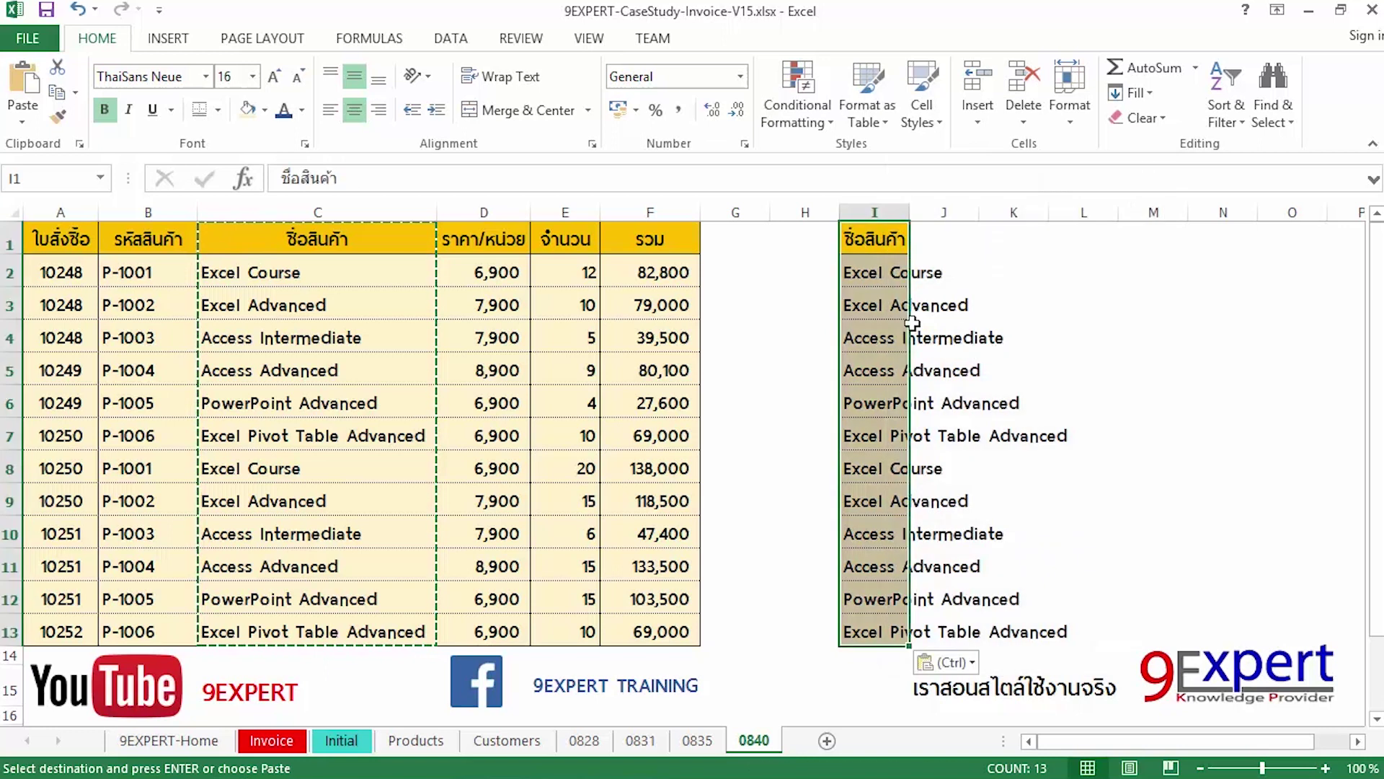
pyautogui.click(898, 307)
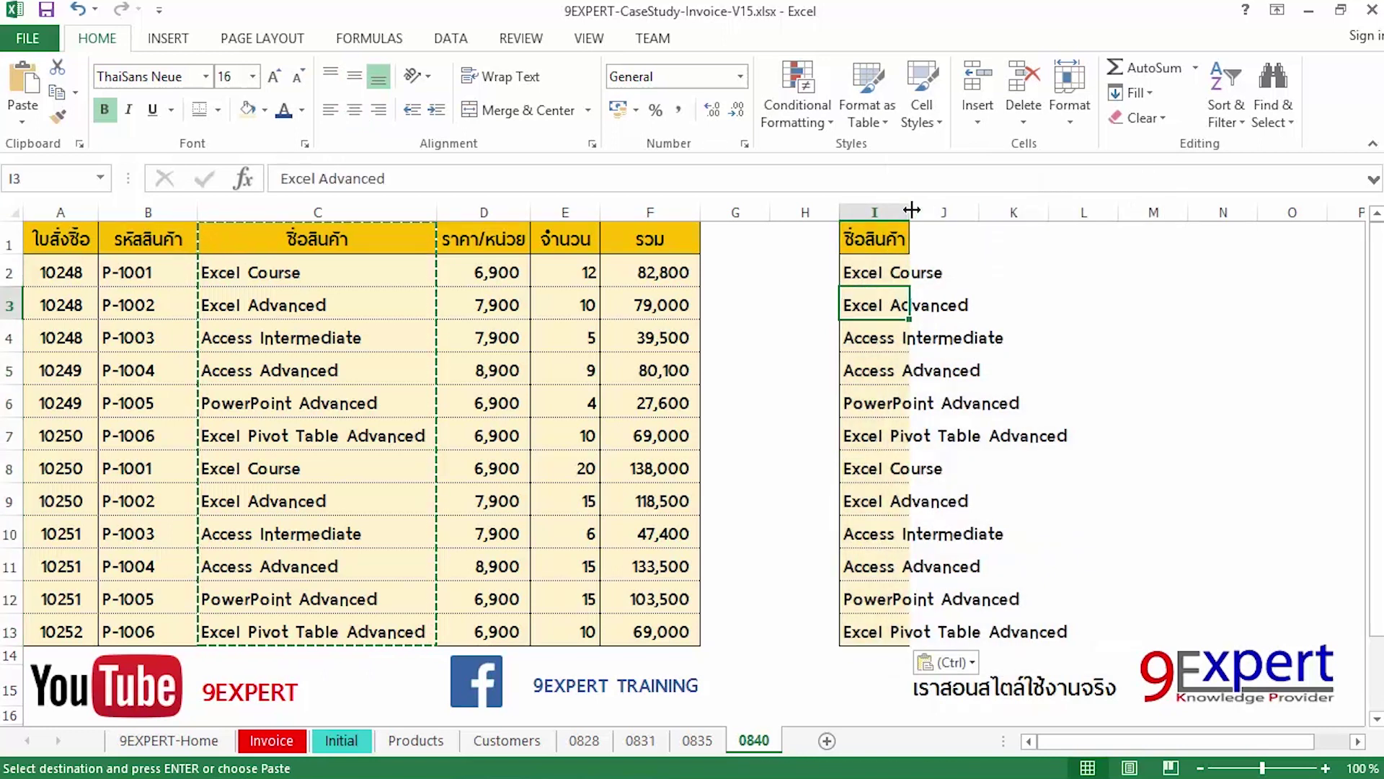
pyautogui.doubleClick(912, 210)
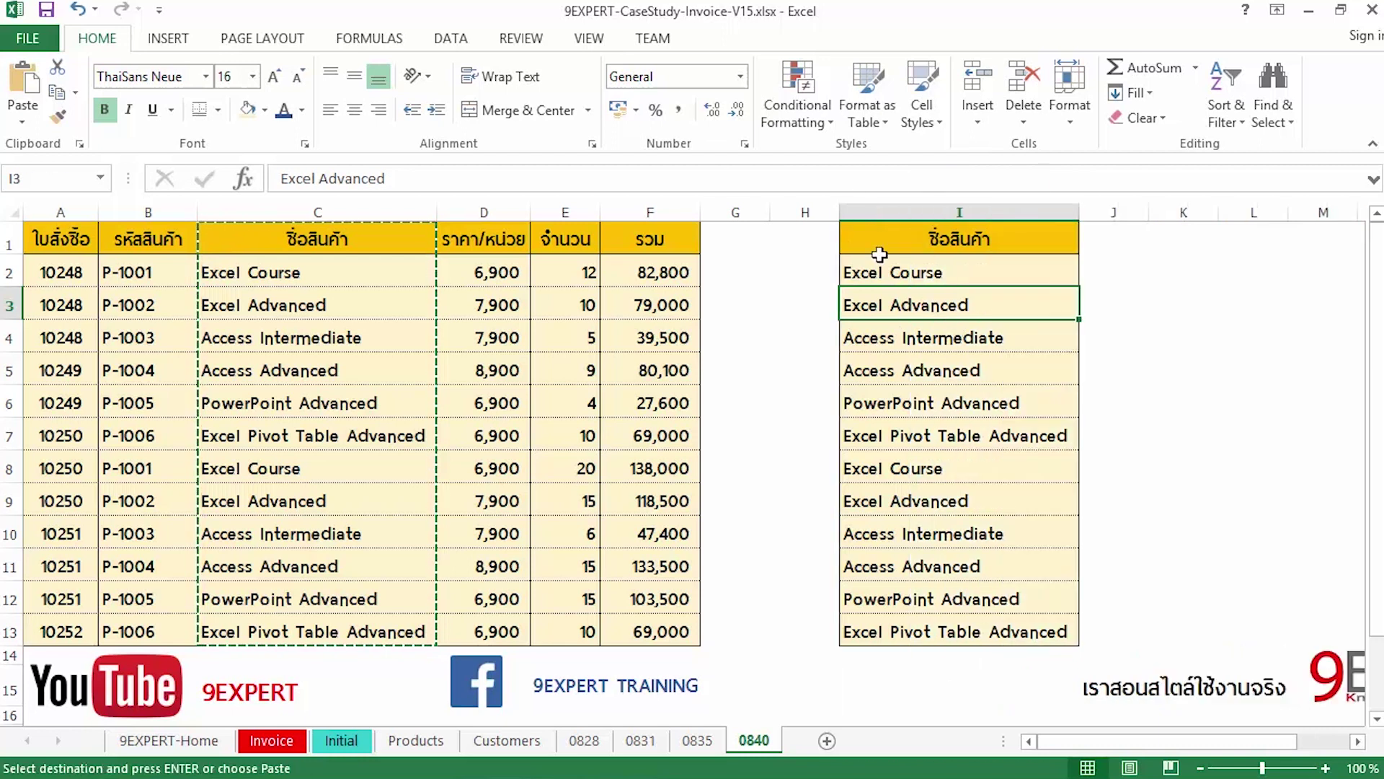
# Step: Delete the empty column H so the copied product list moves into column H
pyautogui.click(805, 211)
pyautogui.rightClick(806, 211)
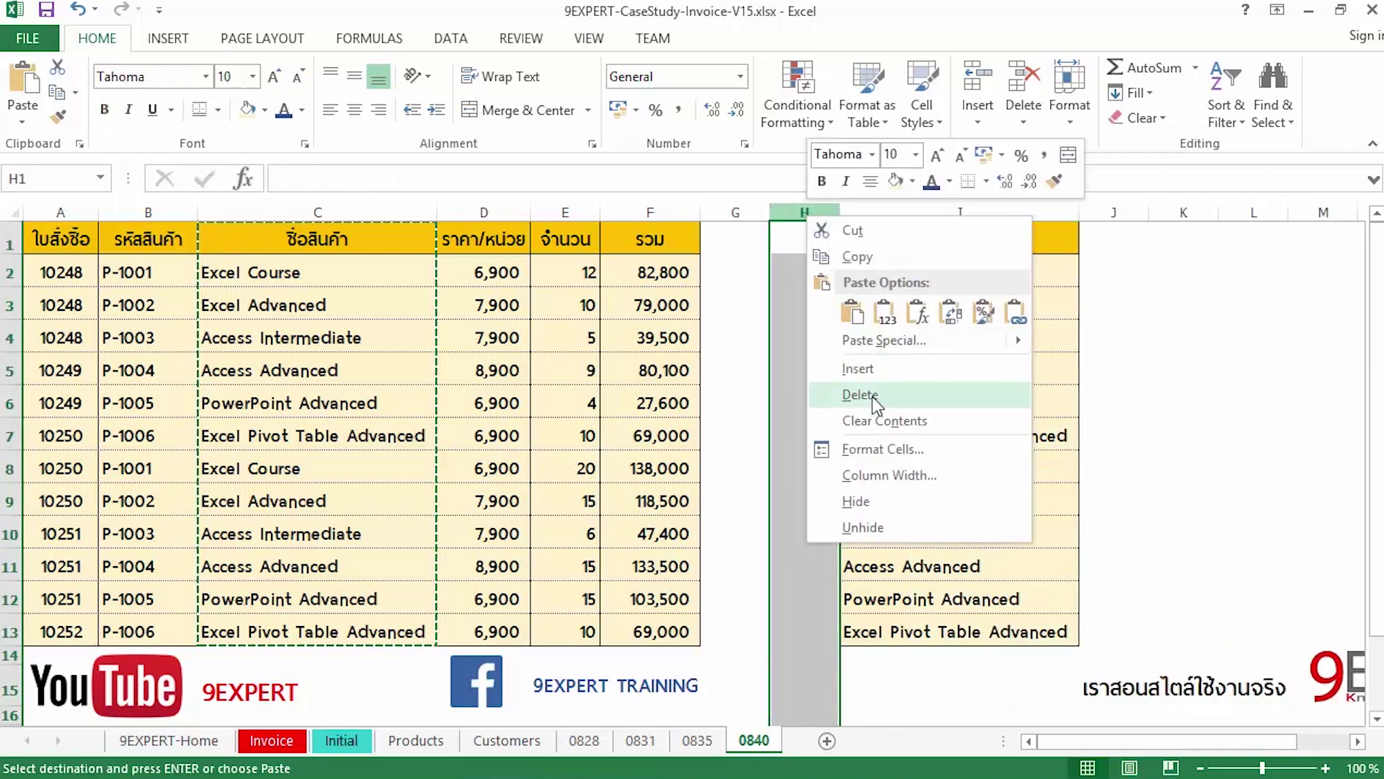
pyautogui.click(876, 395)
pyautogui.click(898, 421)
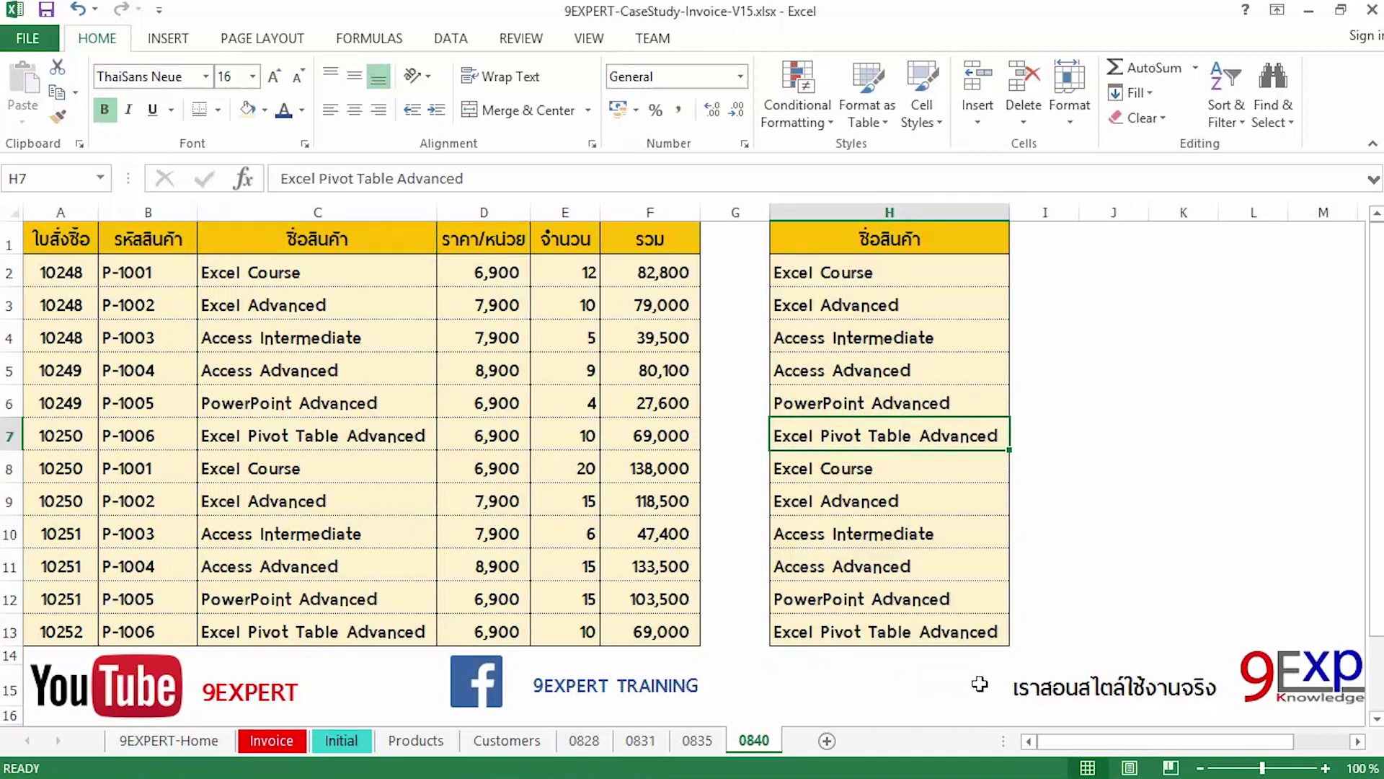
pyautogui.click(933, 366)
pyautogui.click(901, 273)
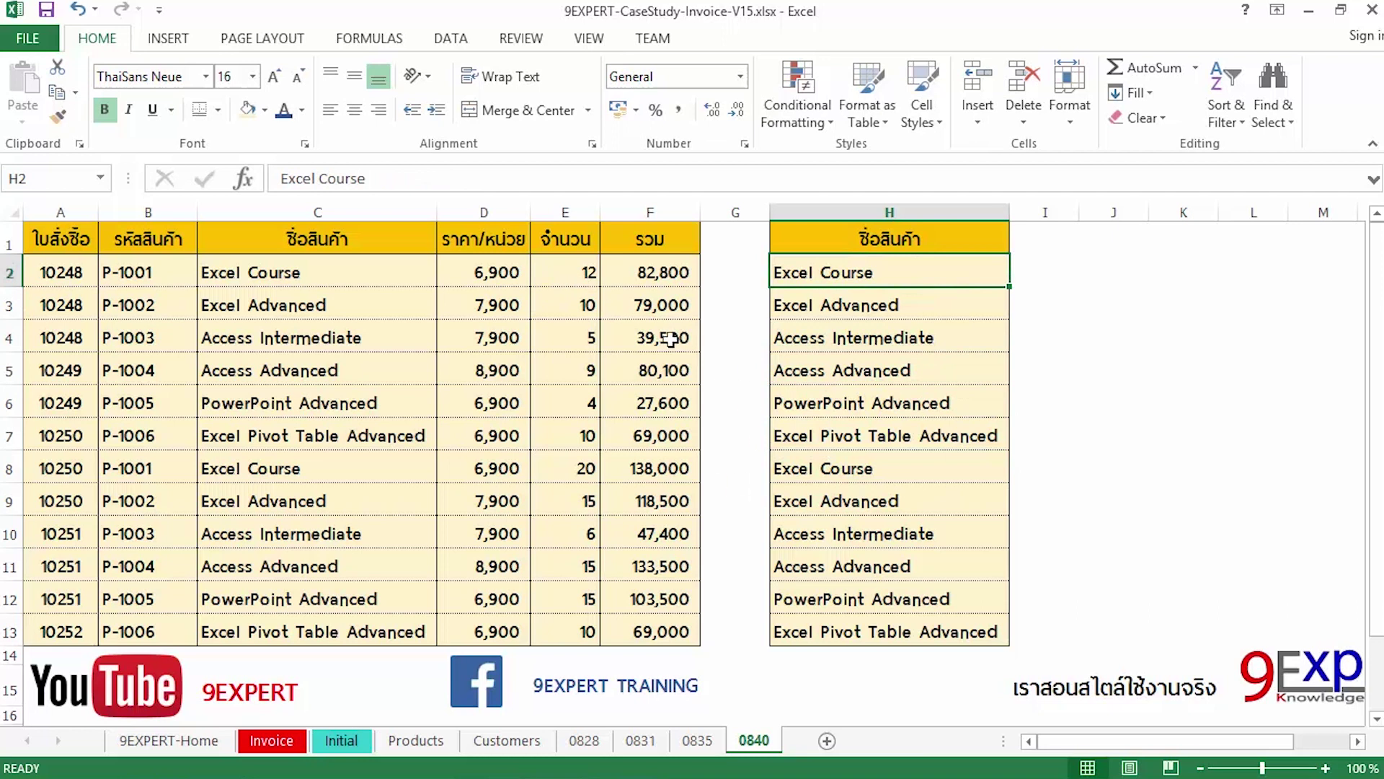
pyautogui.click(574, 244)
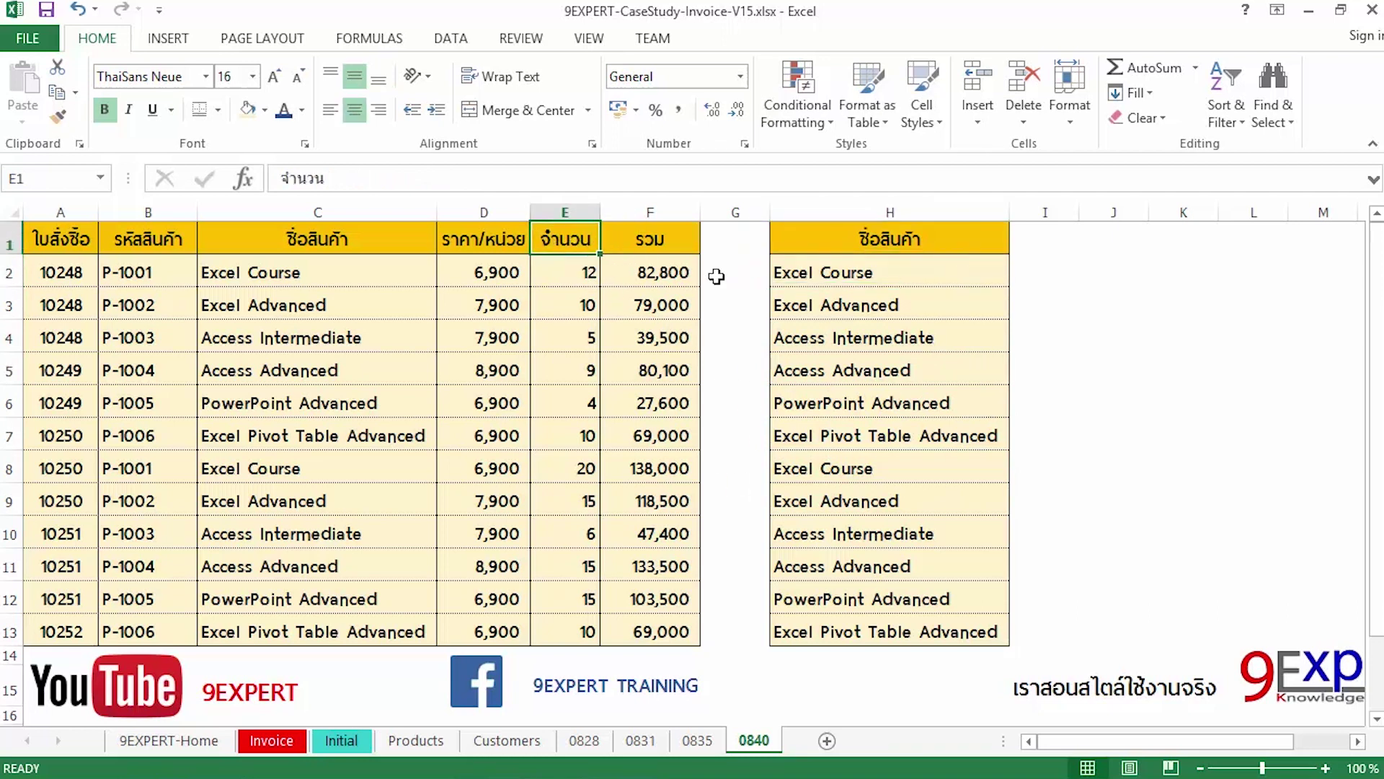
pyautogui.hotkey('ctrl', 'c')
pyautogui.click(1051, 233)
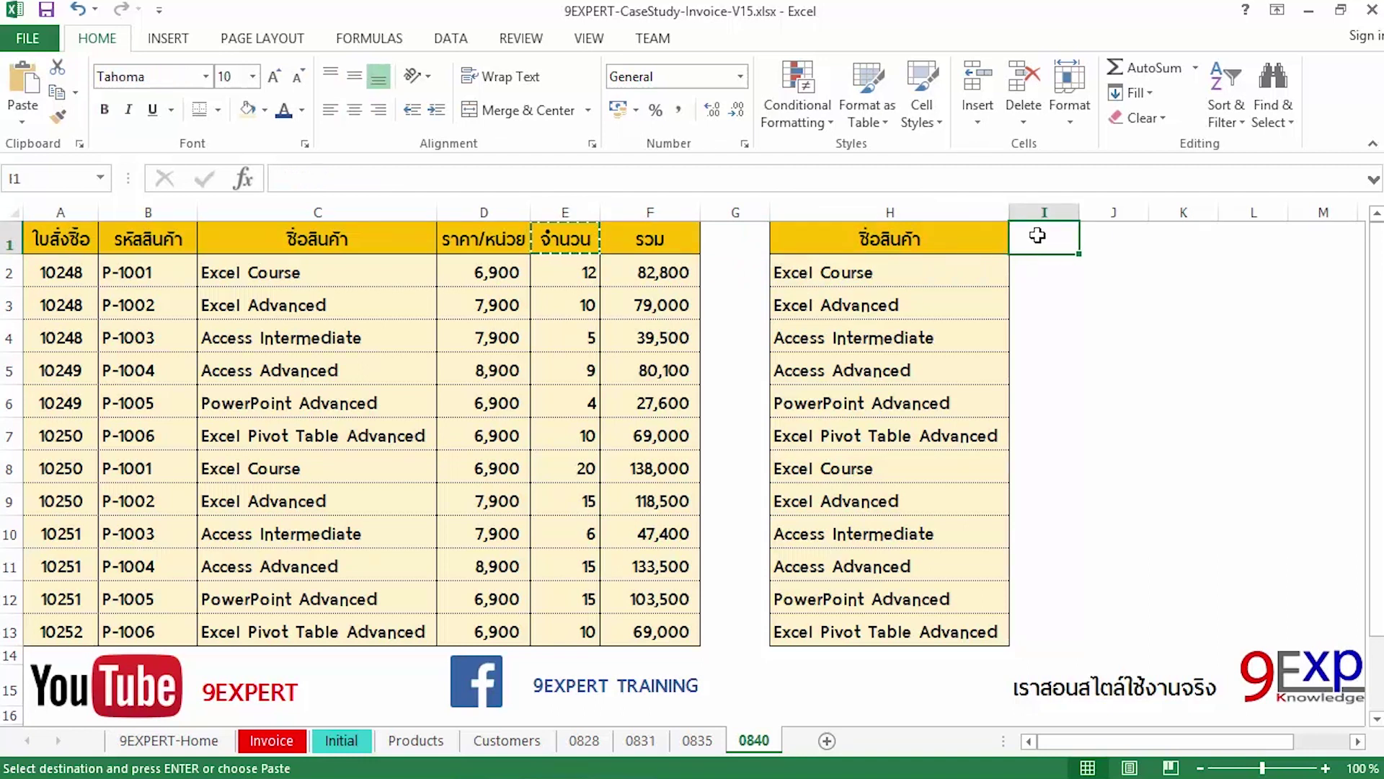
pyautogui.press('Escape')
# Step: Remove duplicates from H1:H13, leaving six unique course names
pyautogui.moveTo(957, 239); pyautogui.dragTo(922, 631)
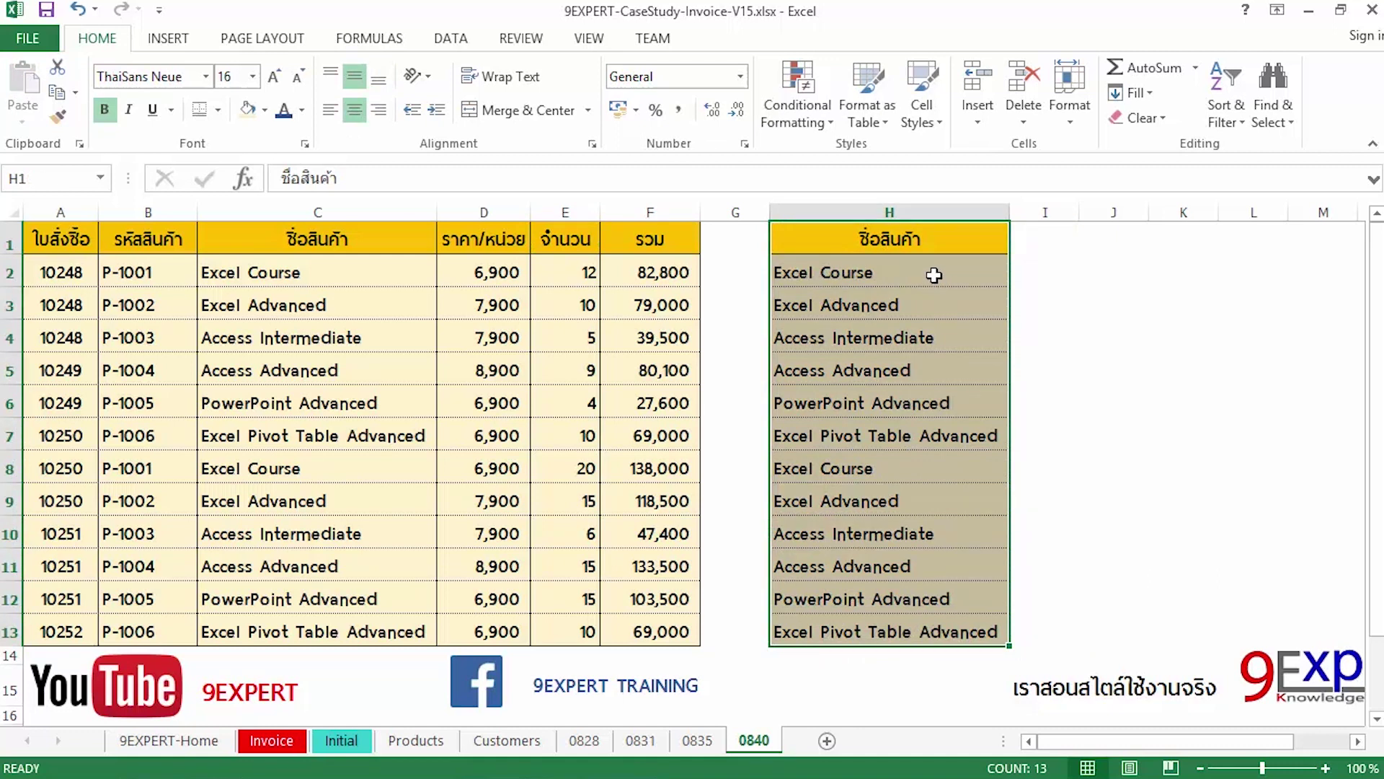
pyautogui.click(933, 275)
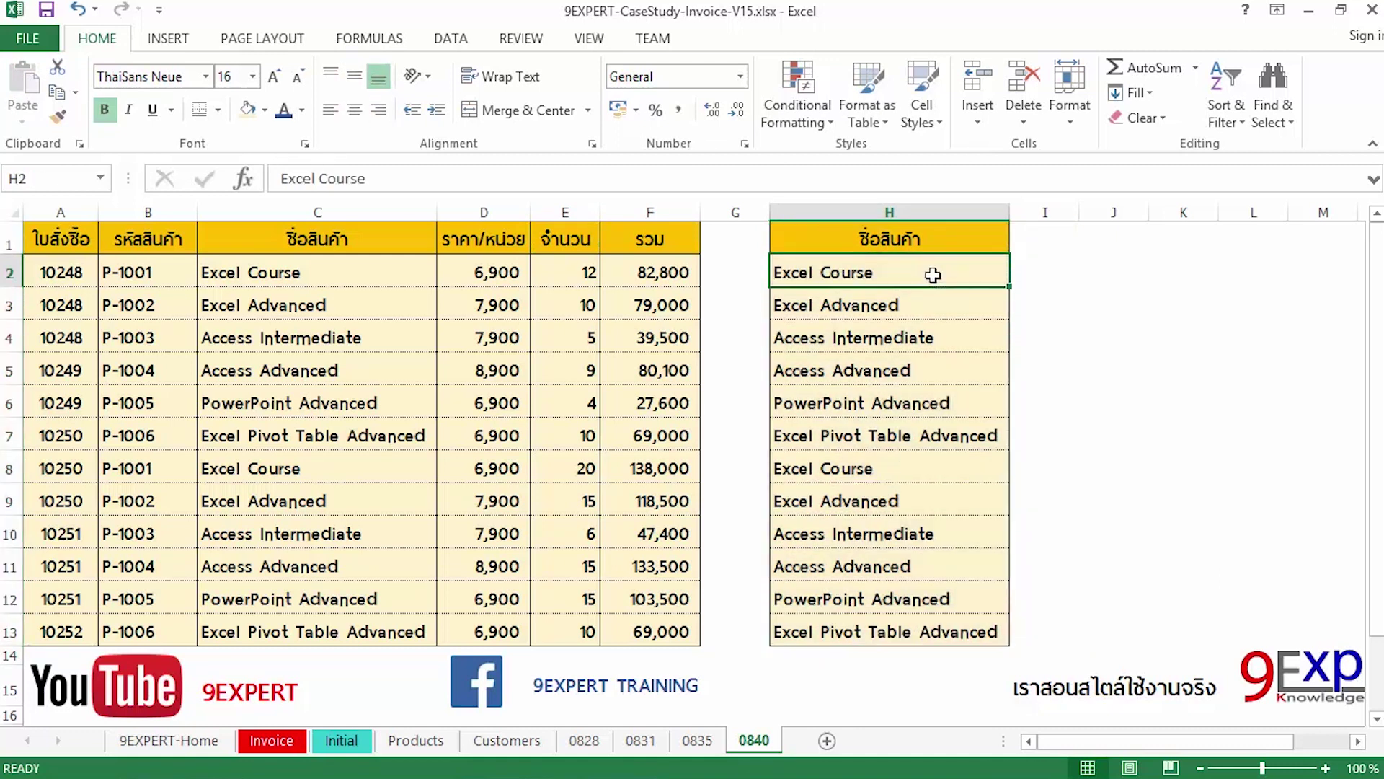
pyautogui.click(450, 38)
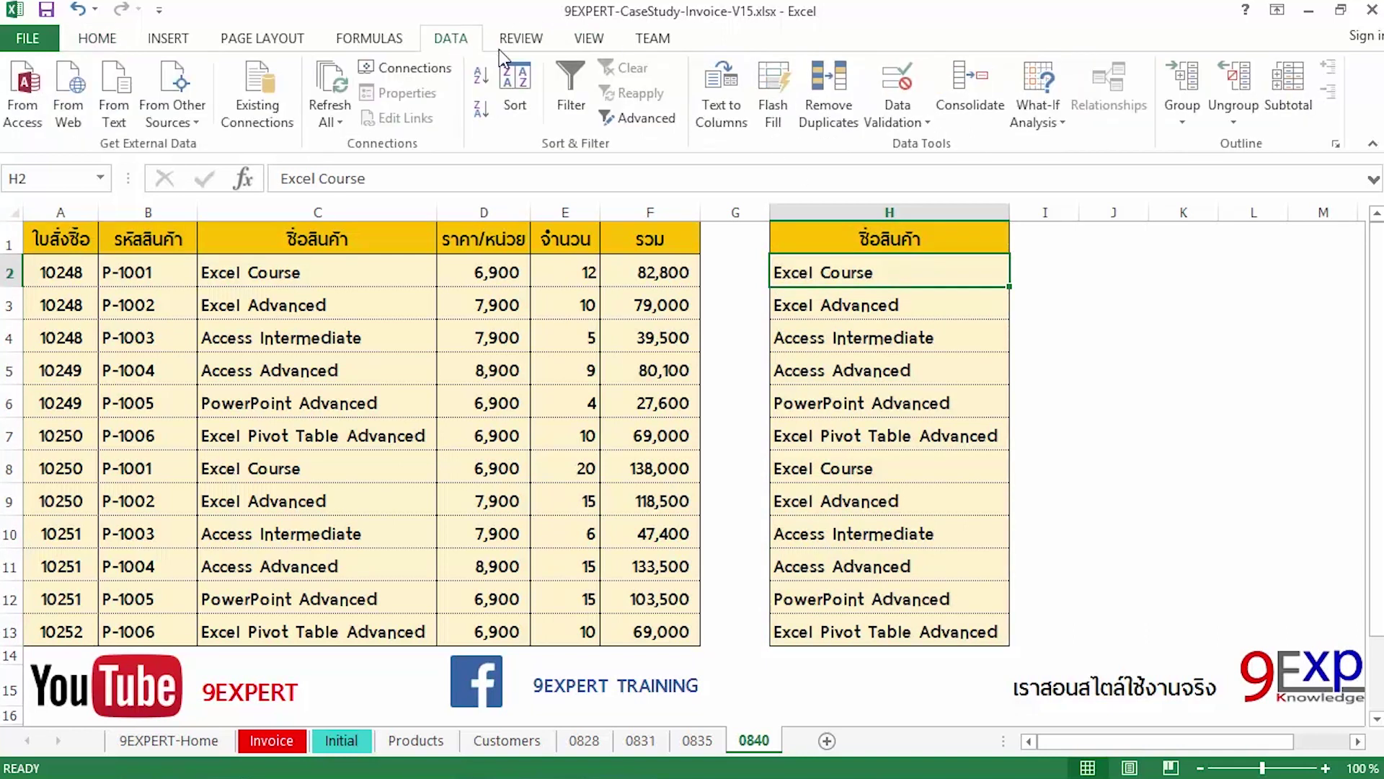
pyautogui.click(829, 94)
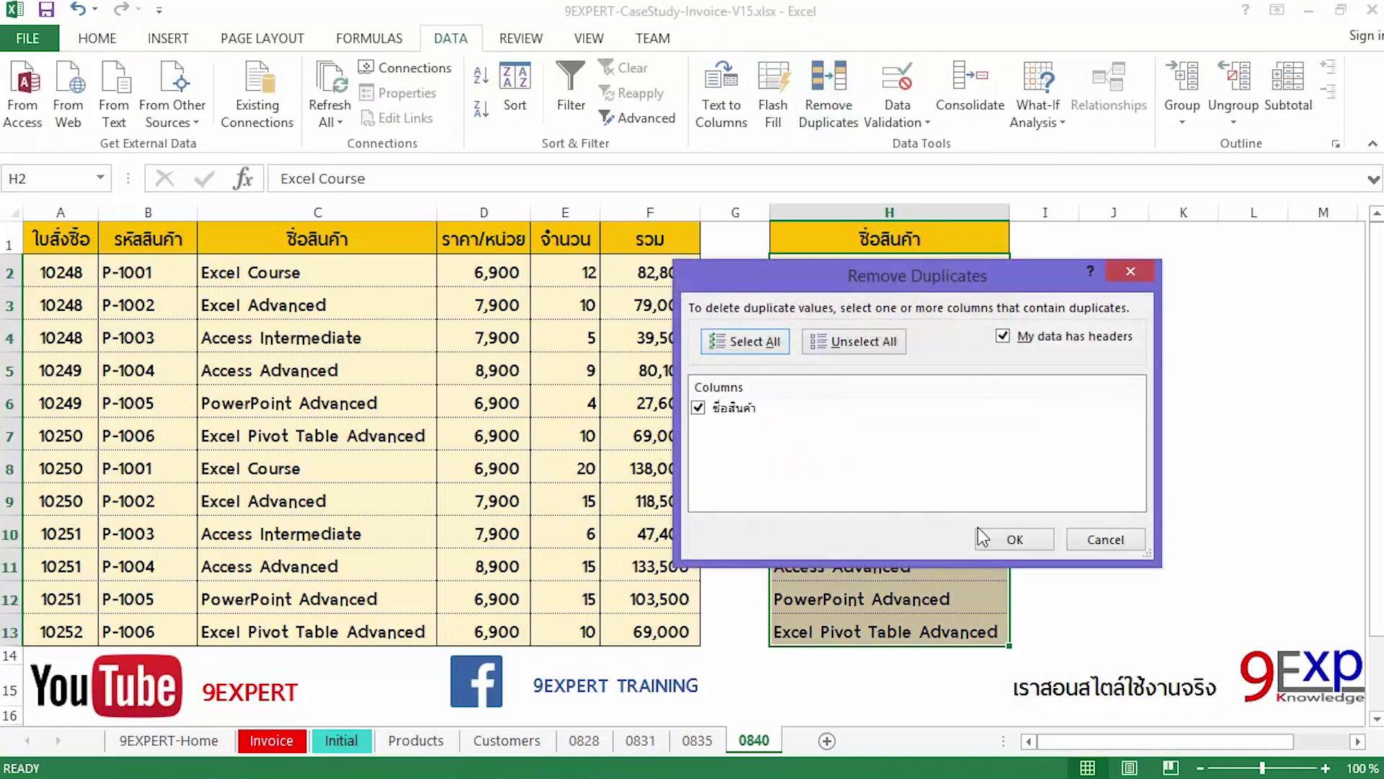
pyautogui.click(980, 537)
pyautogui.click(703, 452)
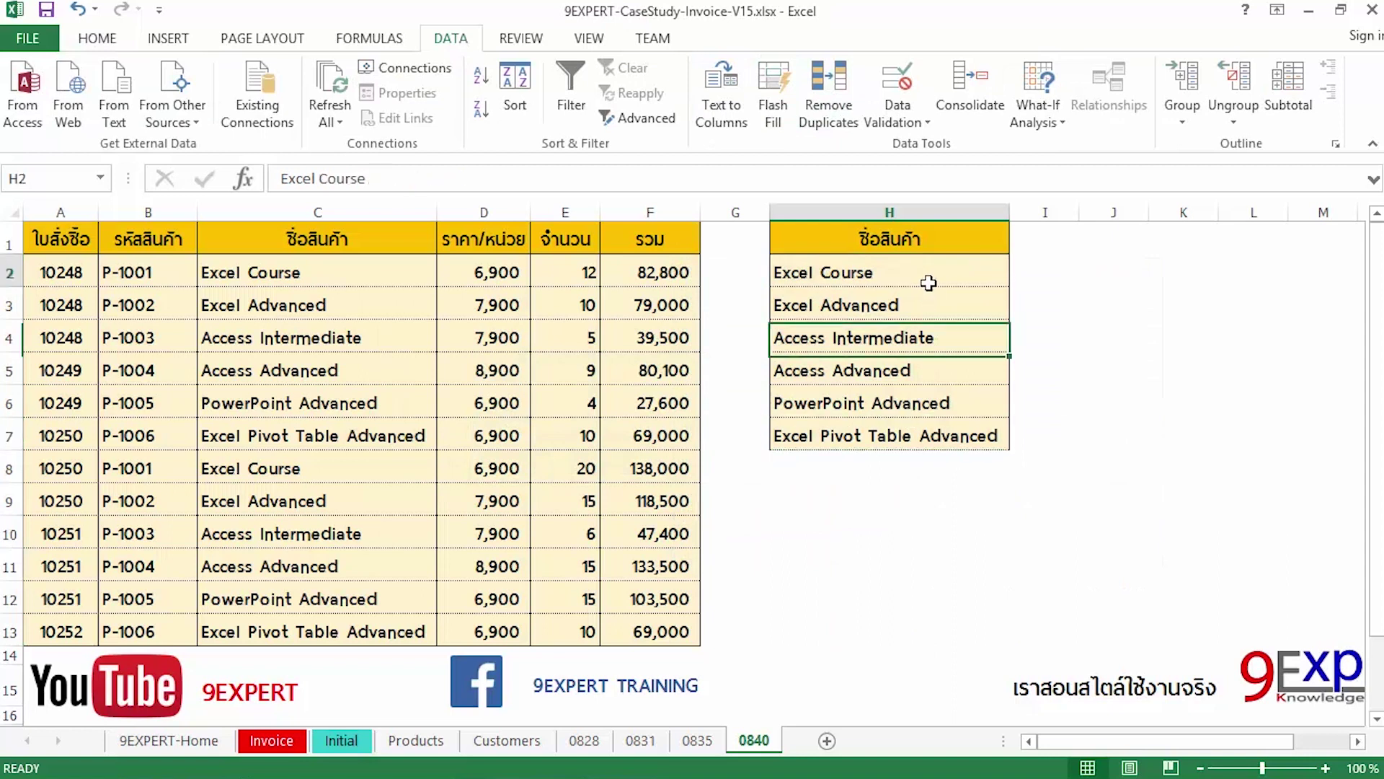
# Step: Copy the จำนวน quantity header from E1 into I1
pyautogui.click(940, 241)
pyautogui.click(572, 241)
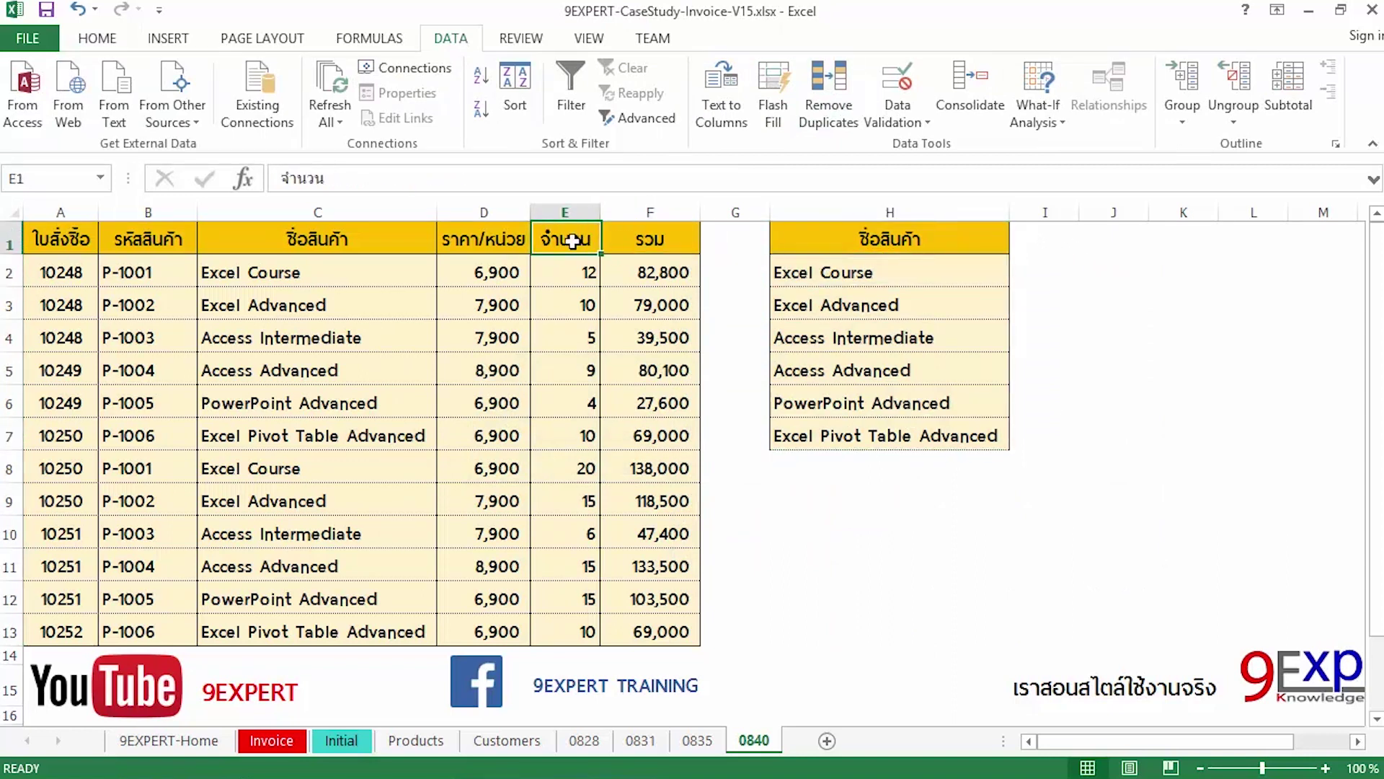
pyautogui.hotkey('ctrl', 'c')
pyautogui.click(1049, 242)
pyautogui.hotkey('ctrl', 'v')
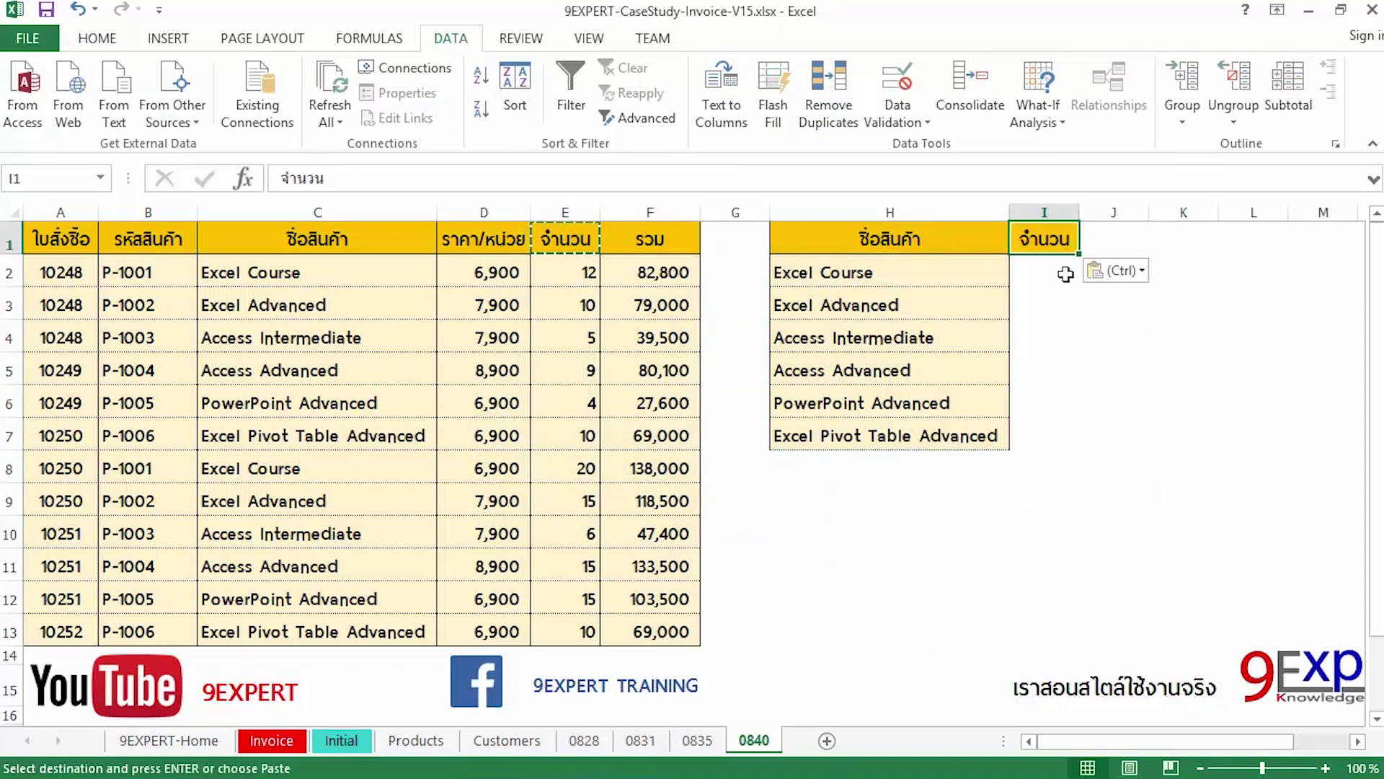
# Step: Paste links to the product names H2:H7 into I2, then undo it to leave I2:I7 empty
pyautogui.click(1052, 265)
pyautogui.moveTo(996, 271); pyautogui.dragTo(984, 432)
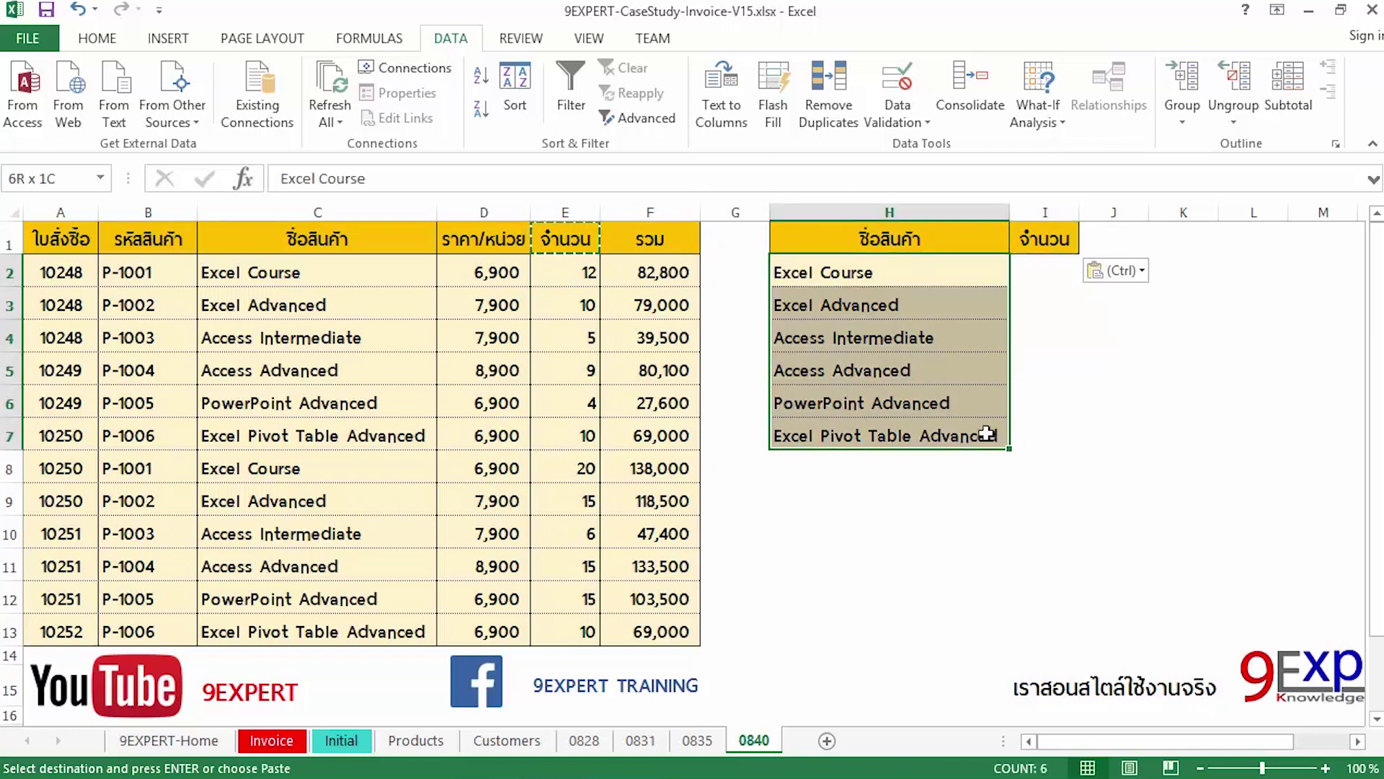
pyautogui.hotkey('ctrl', 'c')
pyautogui.rightClick(1057, 269)
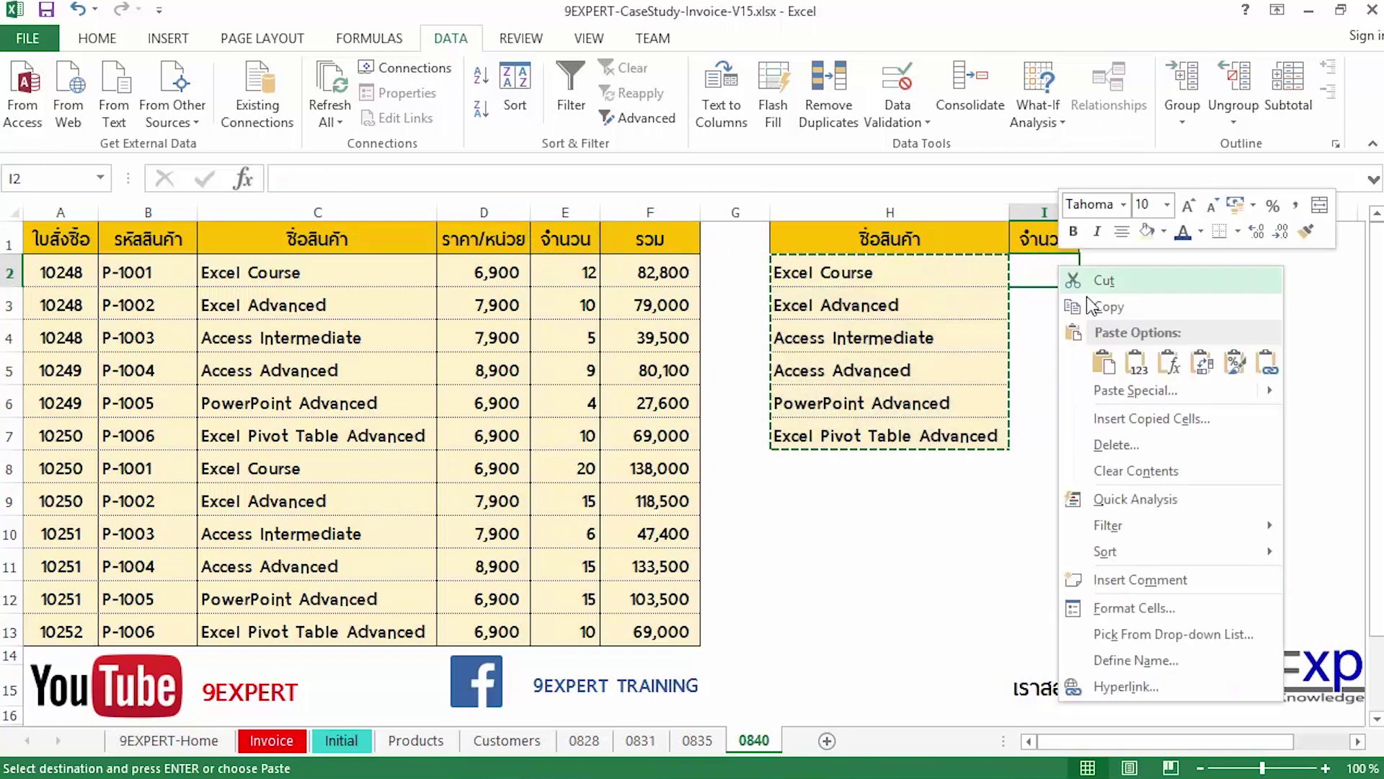
pyautogui.click(1269, 364)
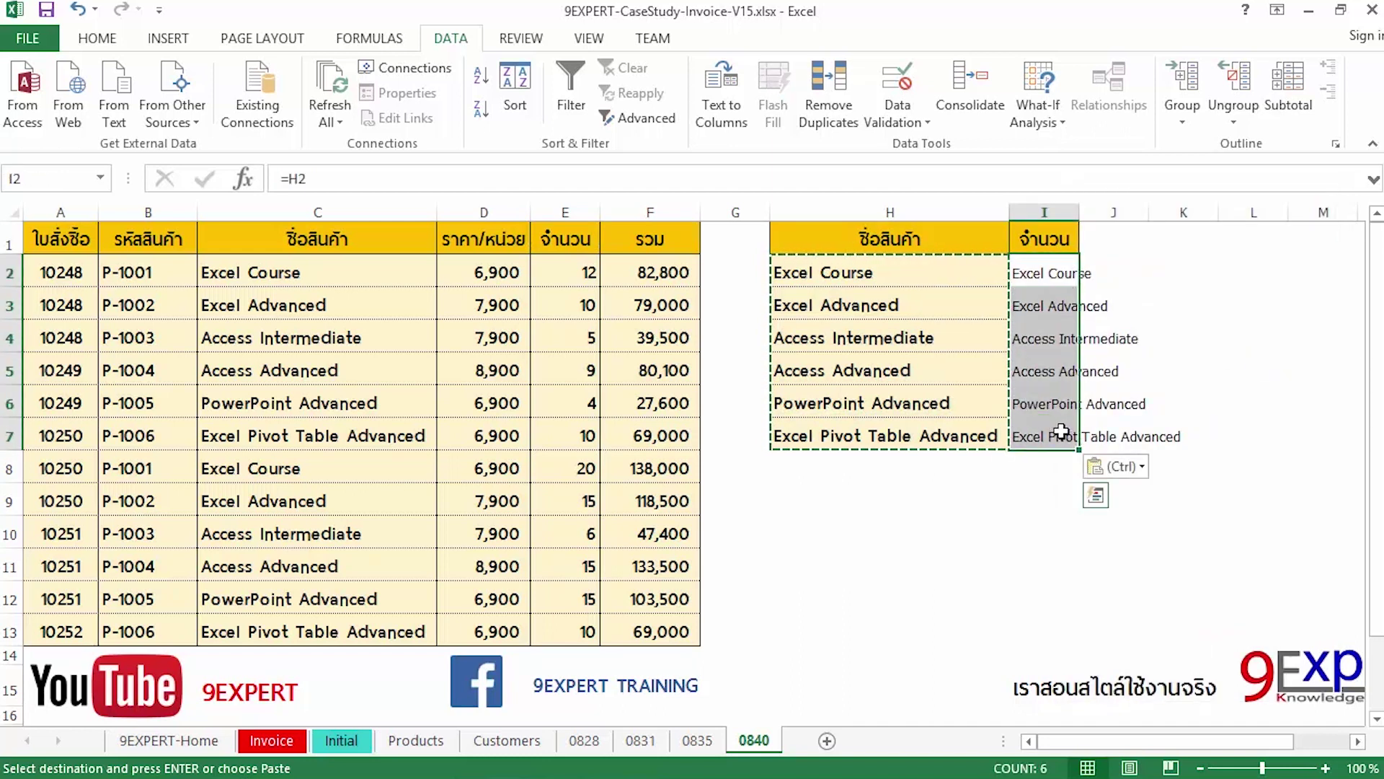
pyautogui.hotkey('ctrl', 'z')
pyautogui.click(1056, 304)
pyautogui.click(1052, 269)
pyautogui.press('Left')
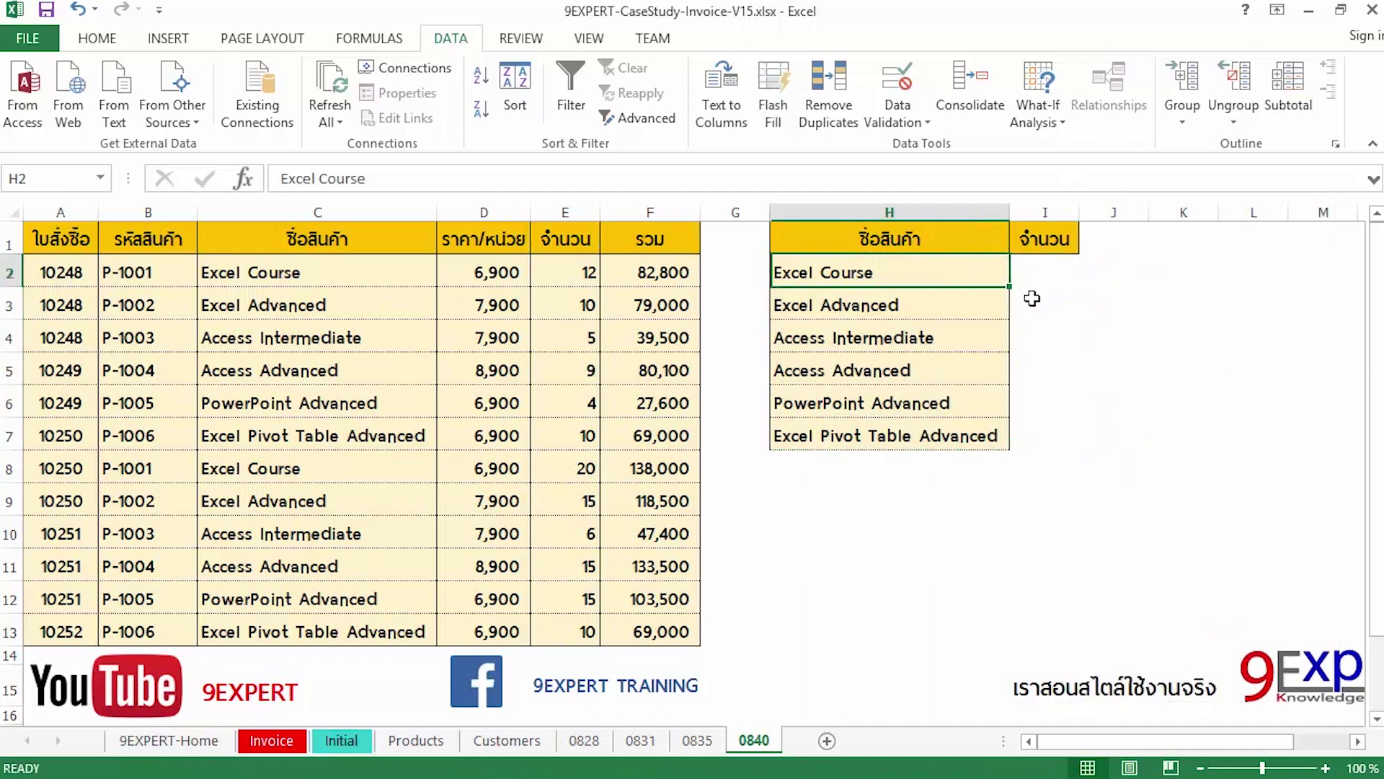
pyautogui.click(1037, 274)
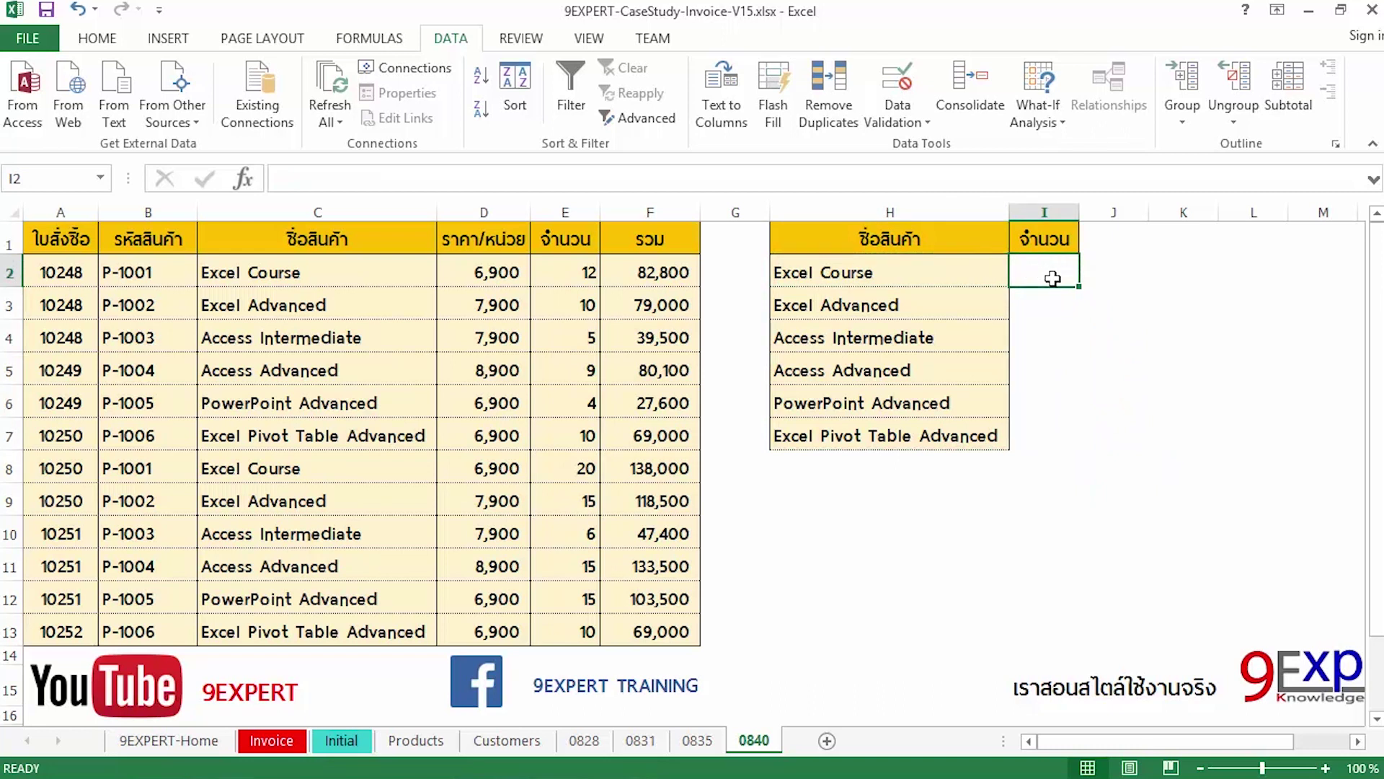
# Step: Enter =SUMIF(C2:C13,H2,E2:E13) in I2, returning 32 for Excel Course
pyautogui.write('=SU')
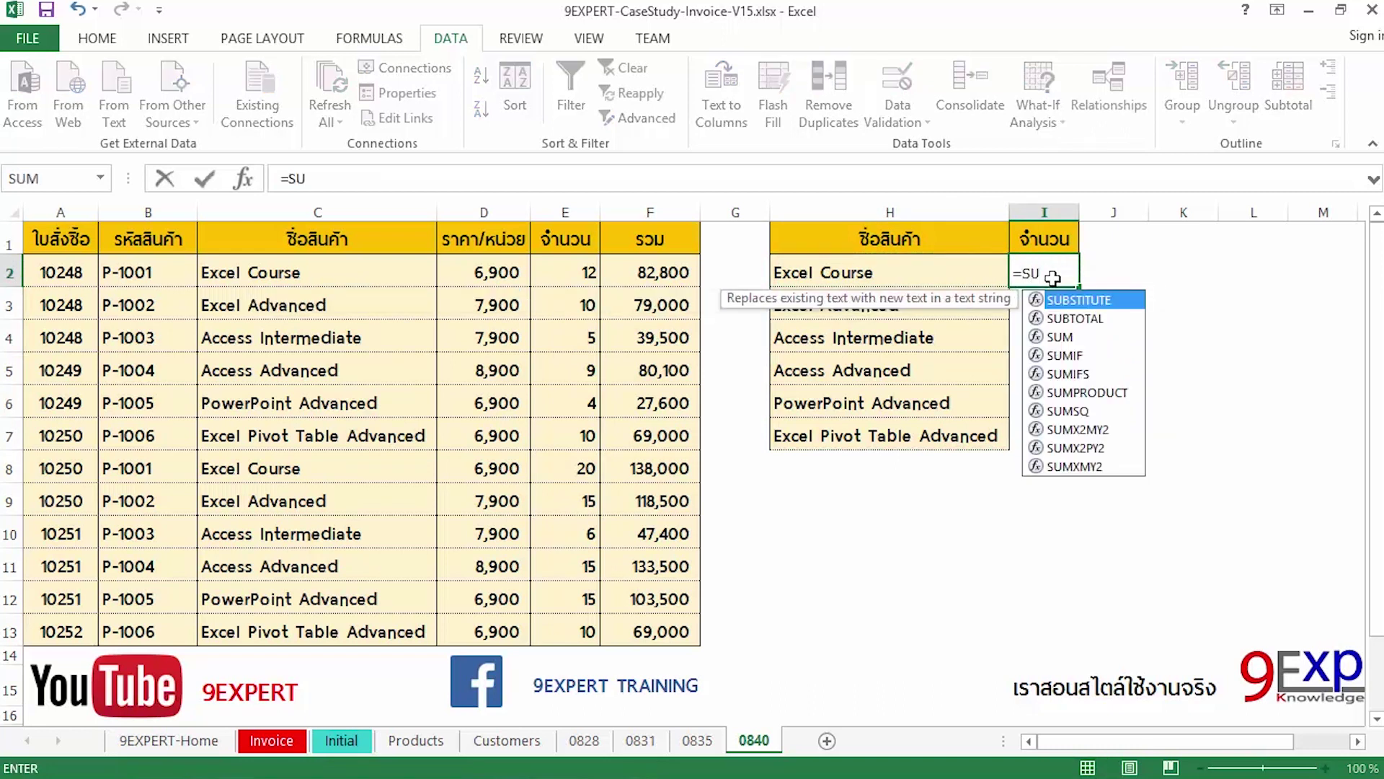
pyautogui.write('MIF')
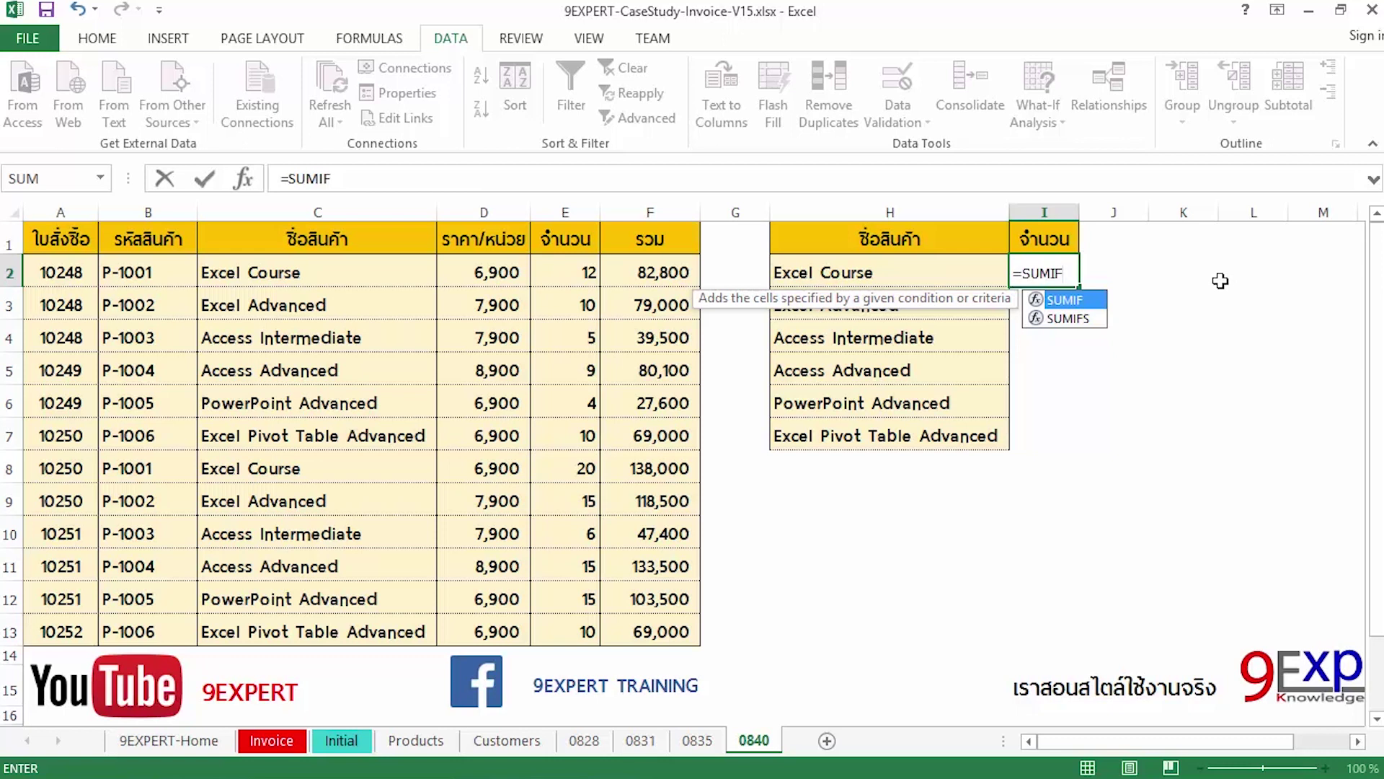
pyautogui.write('(')
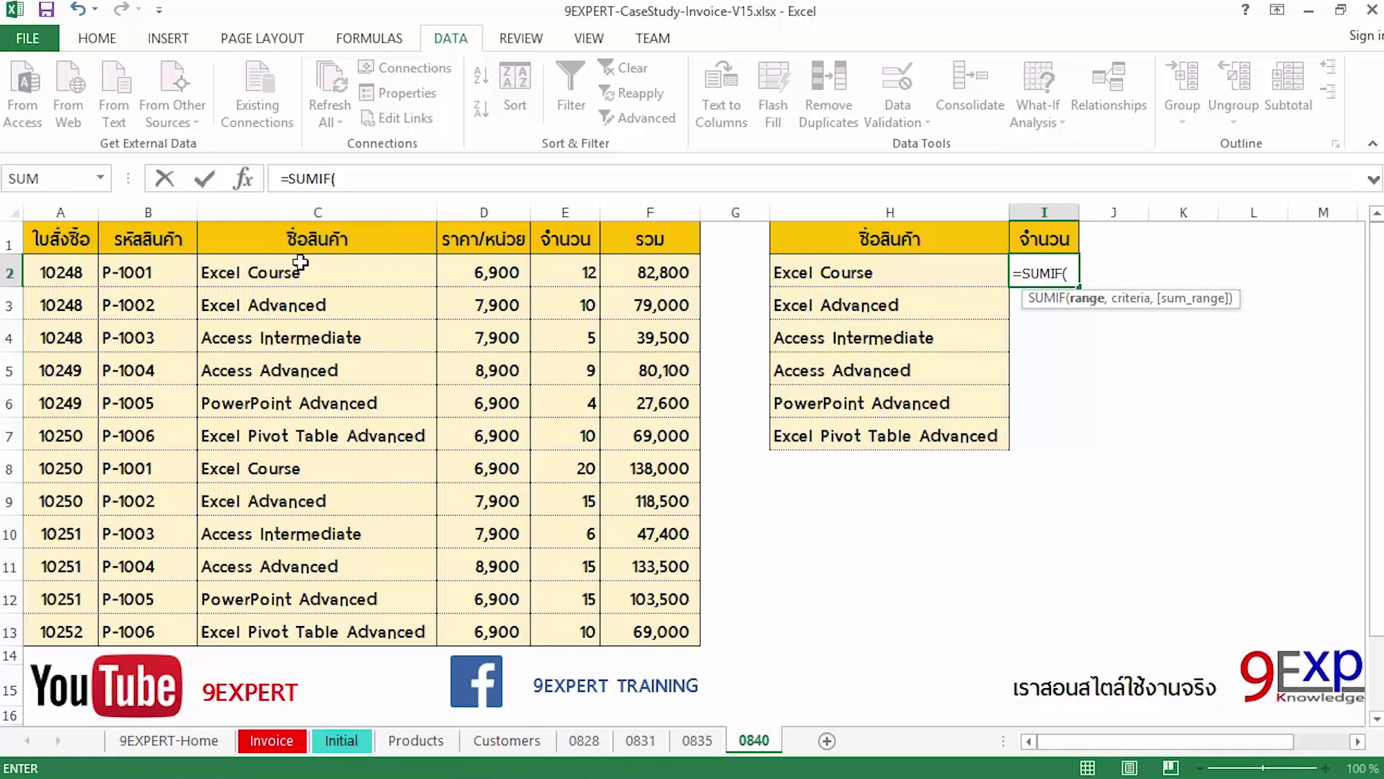
pyautogui.moveTo(300, 263); pyautogui.dragTo(265, 631)
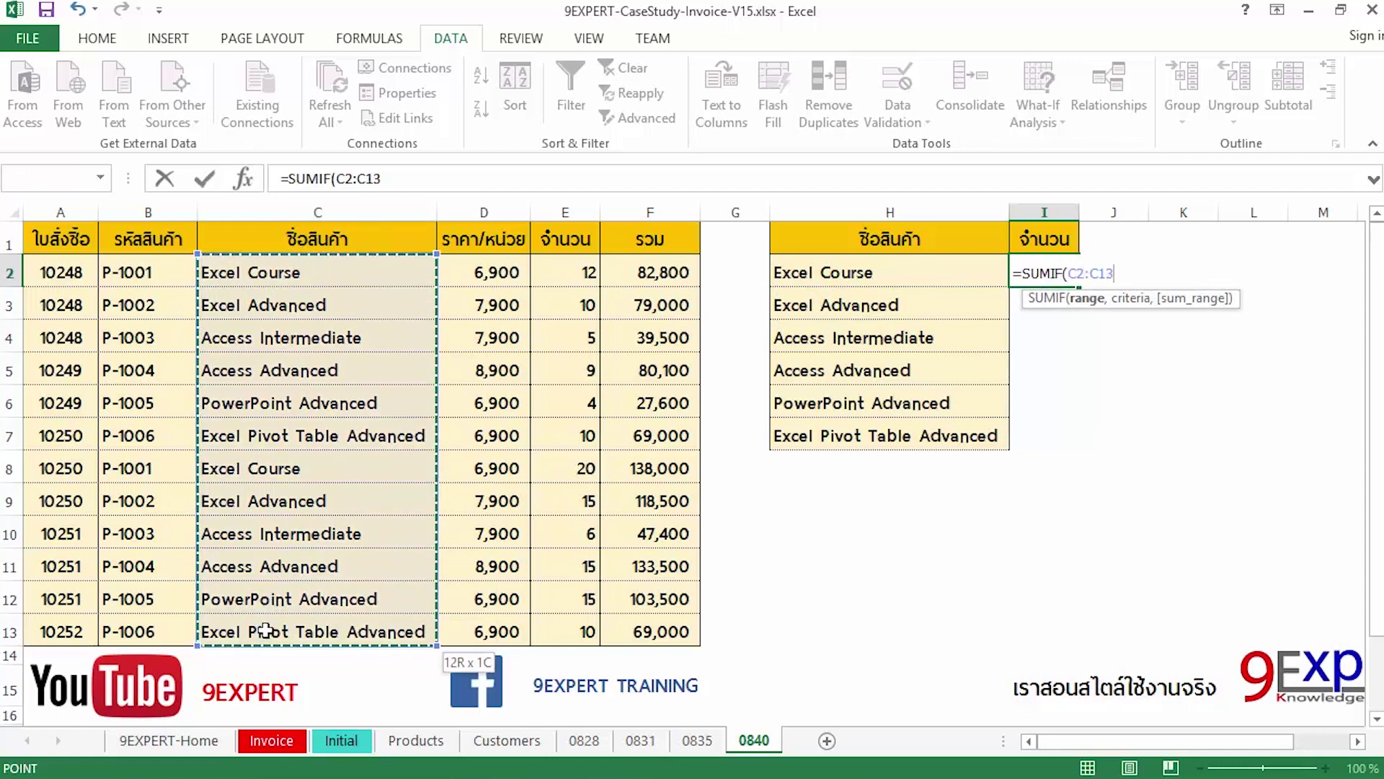
pyautogui.write(',')
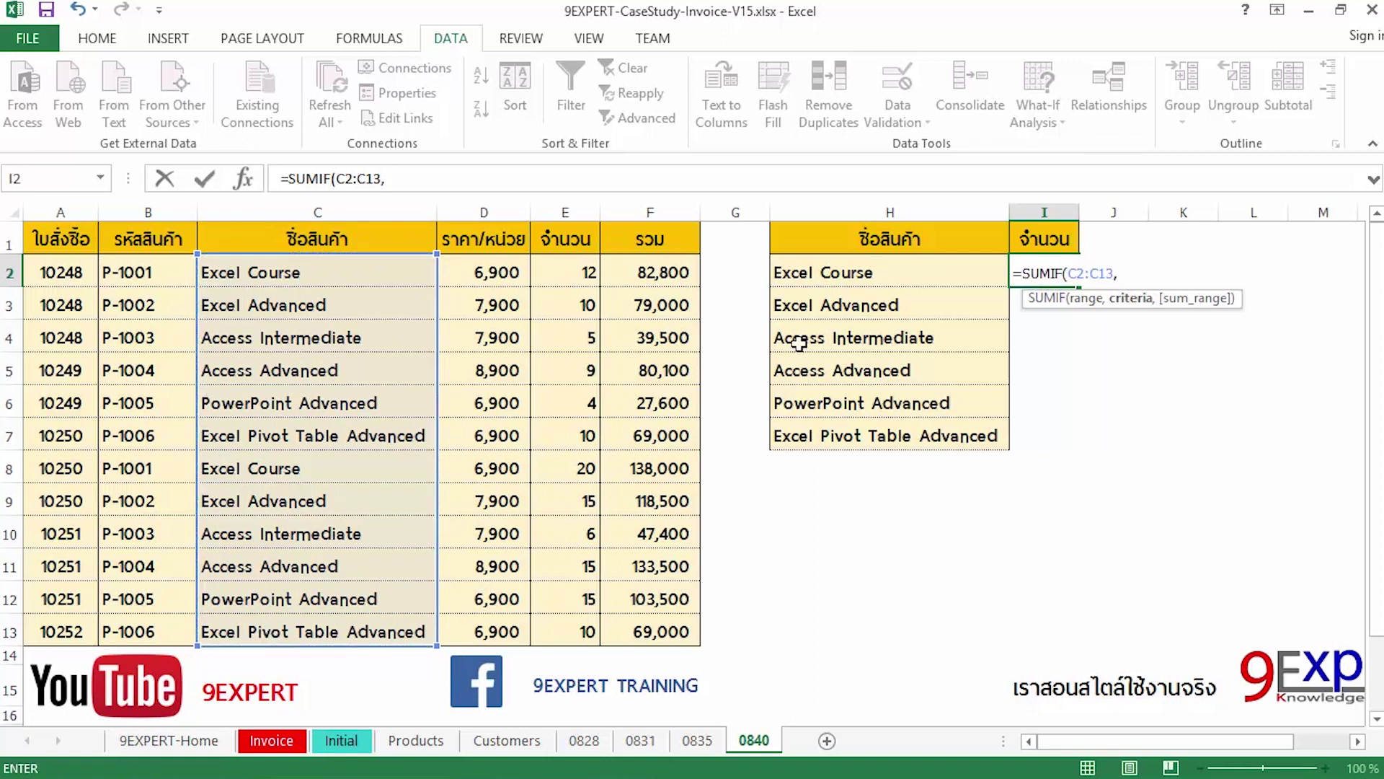
pyautogui.click(840, 268)
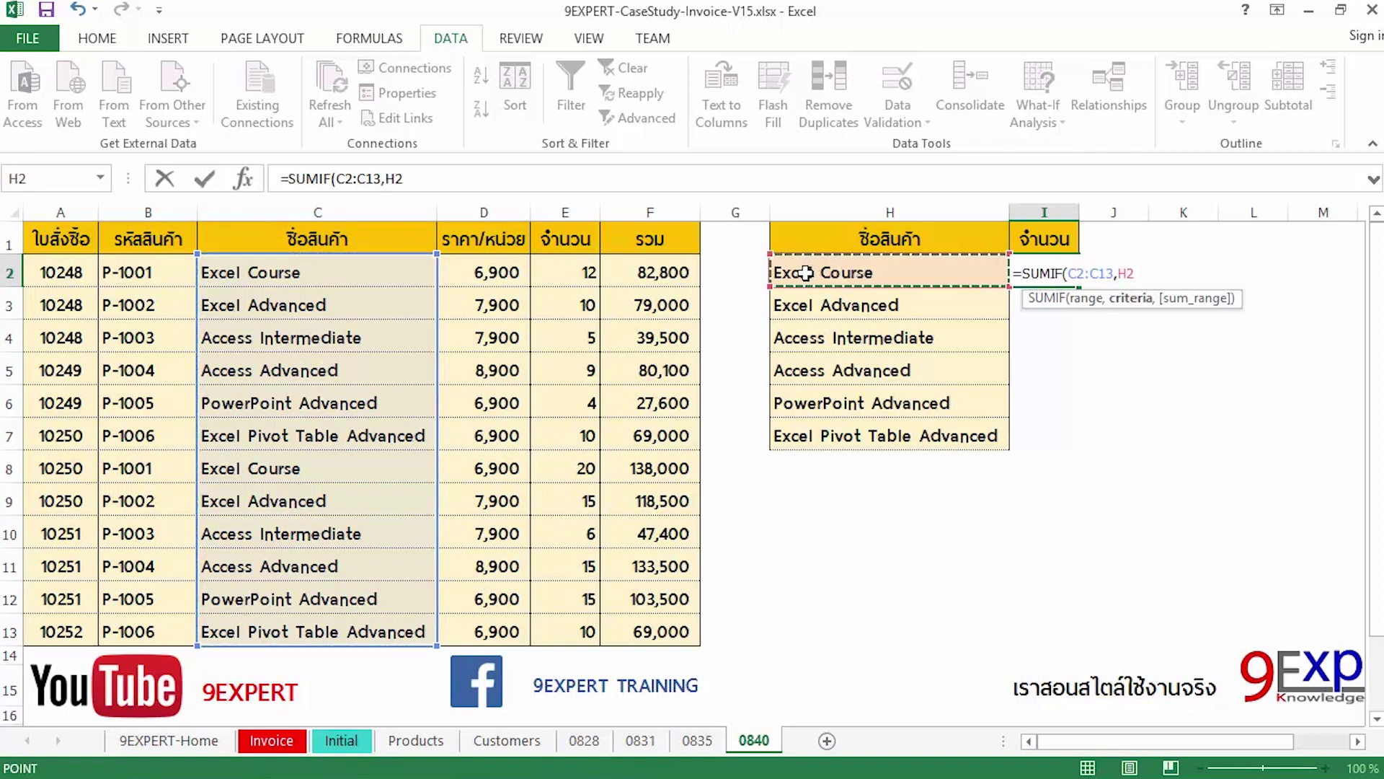
pyautogui.write(',')
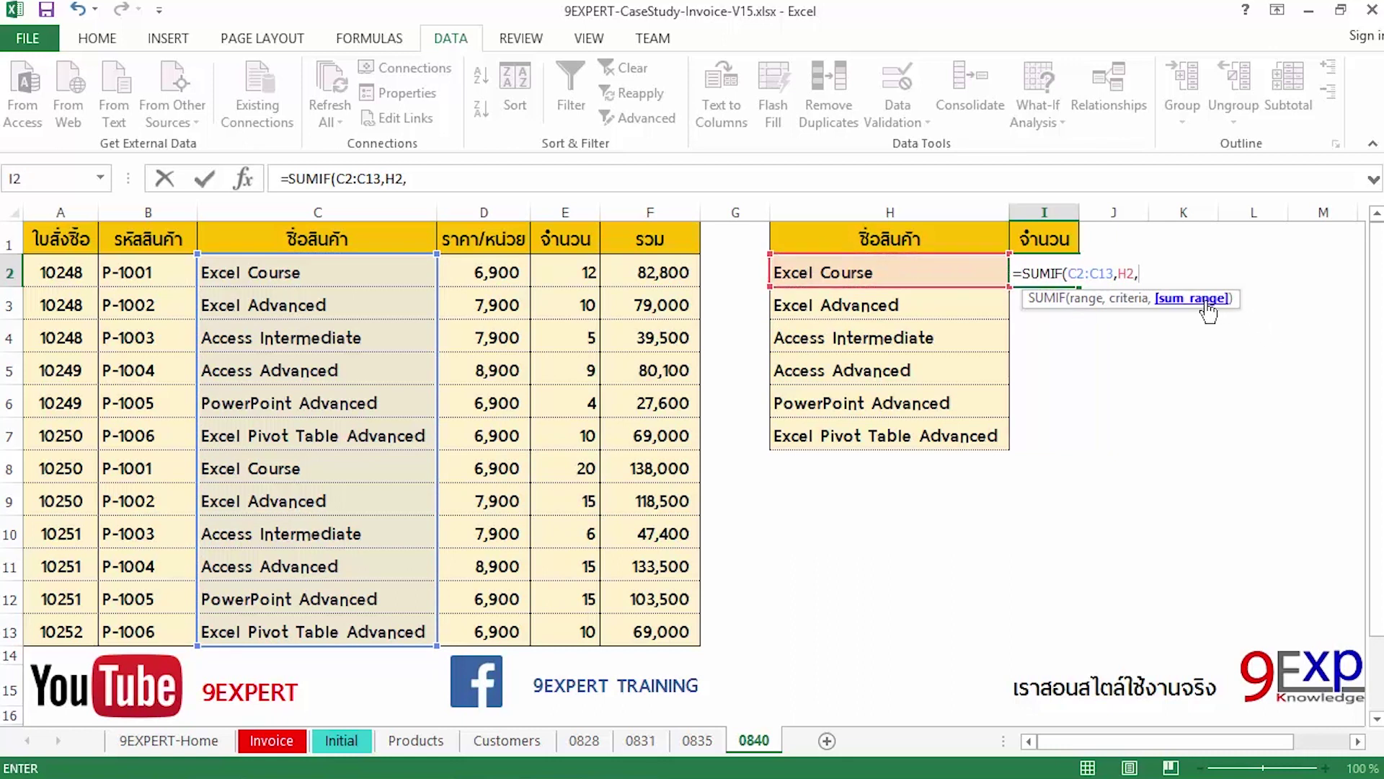
pyautogui.moveTo(569, 273); pyautogui.dragTo(562, 636)
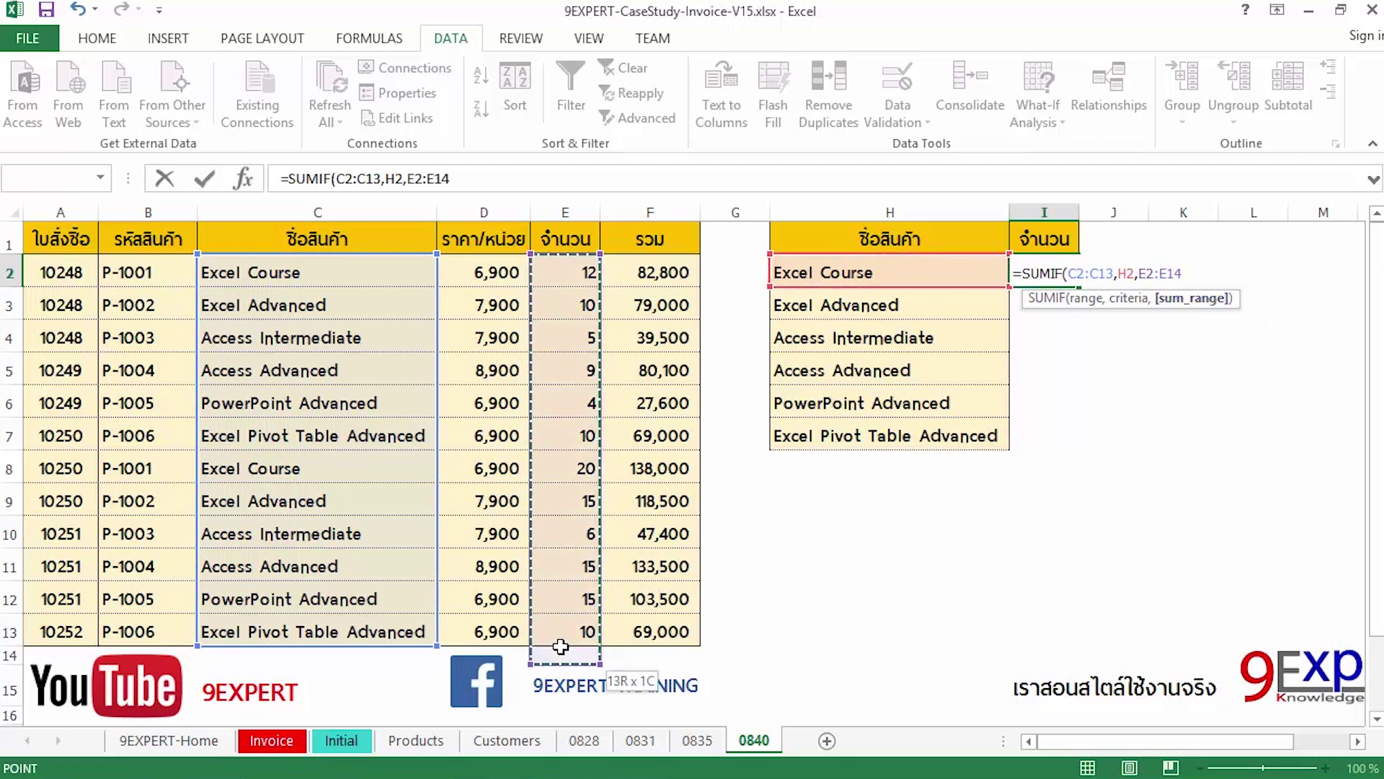
pyautogui.write(')')
pyautogui.press('Return')
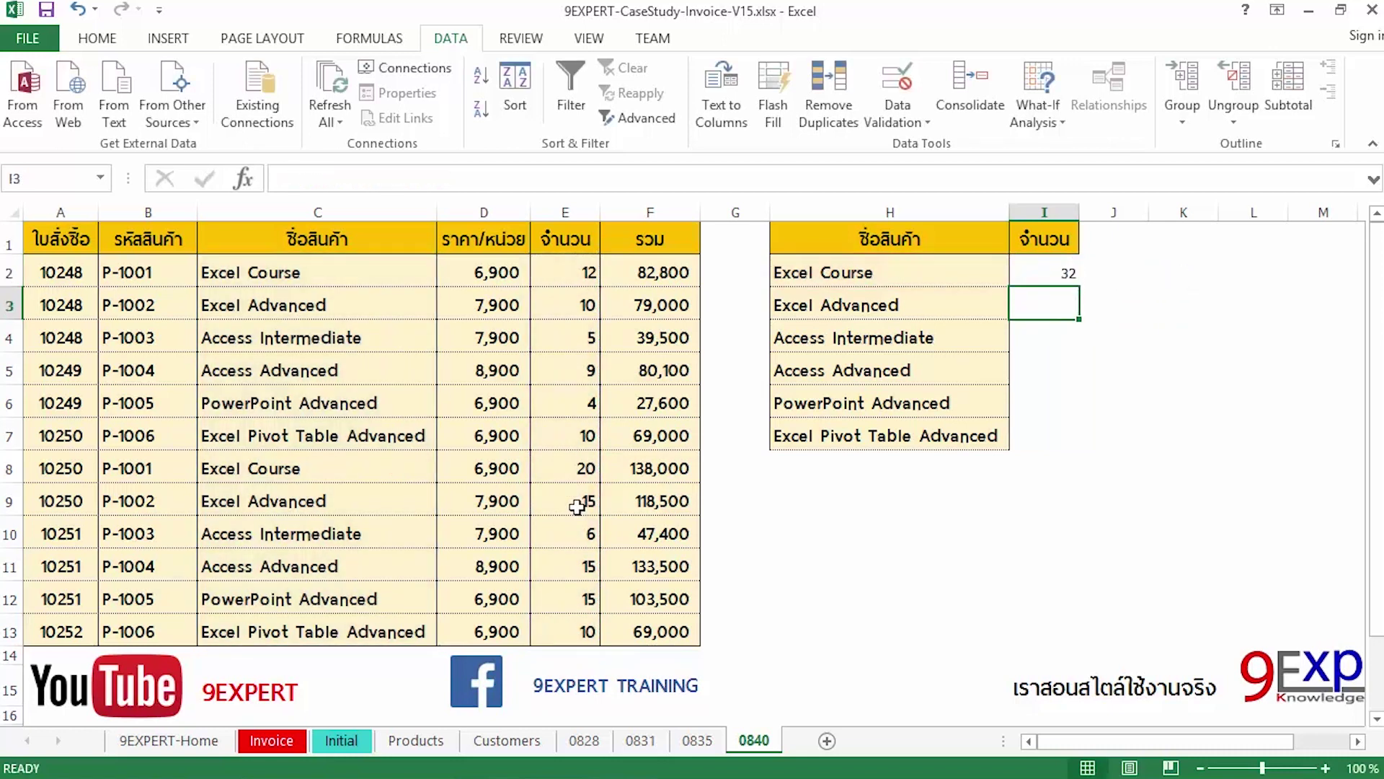
# Step: Check the I2 SUMIF formula and fill it down to I7, giving 25, 11, 24, 19 and 20
pyautogui.doubleClick(1047, 274)
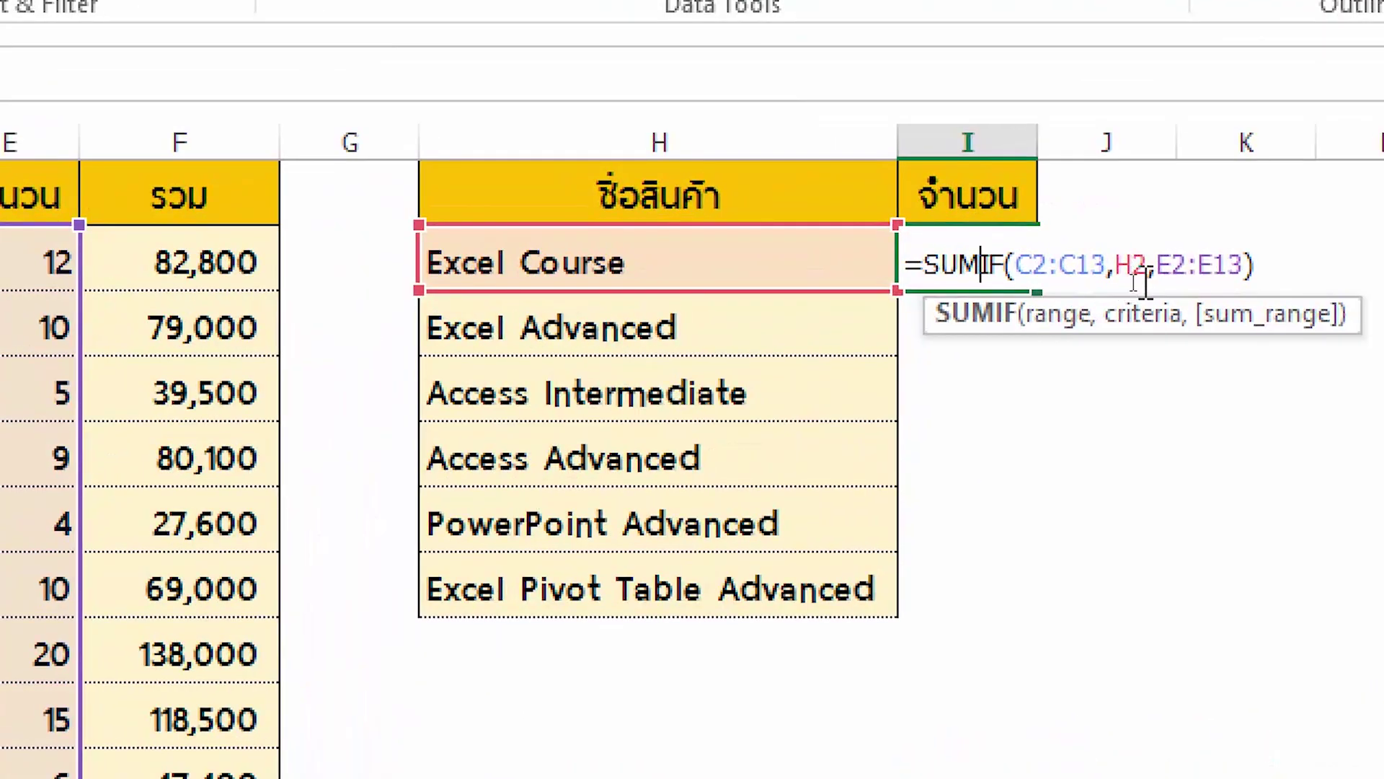
pyautogui.press('Return')
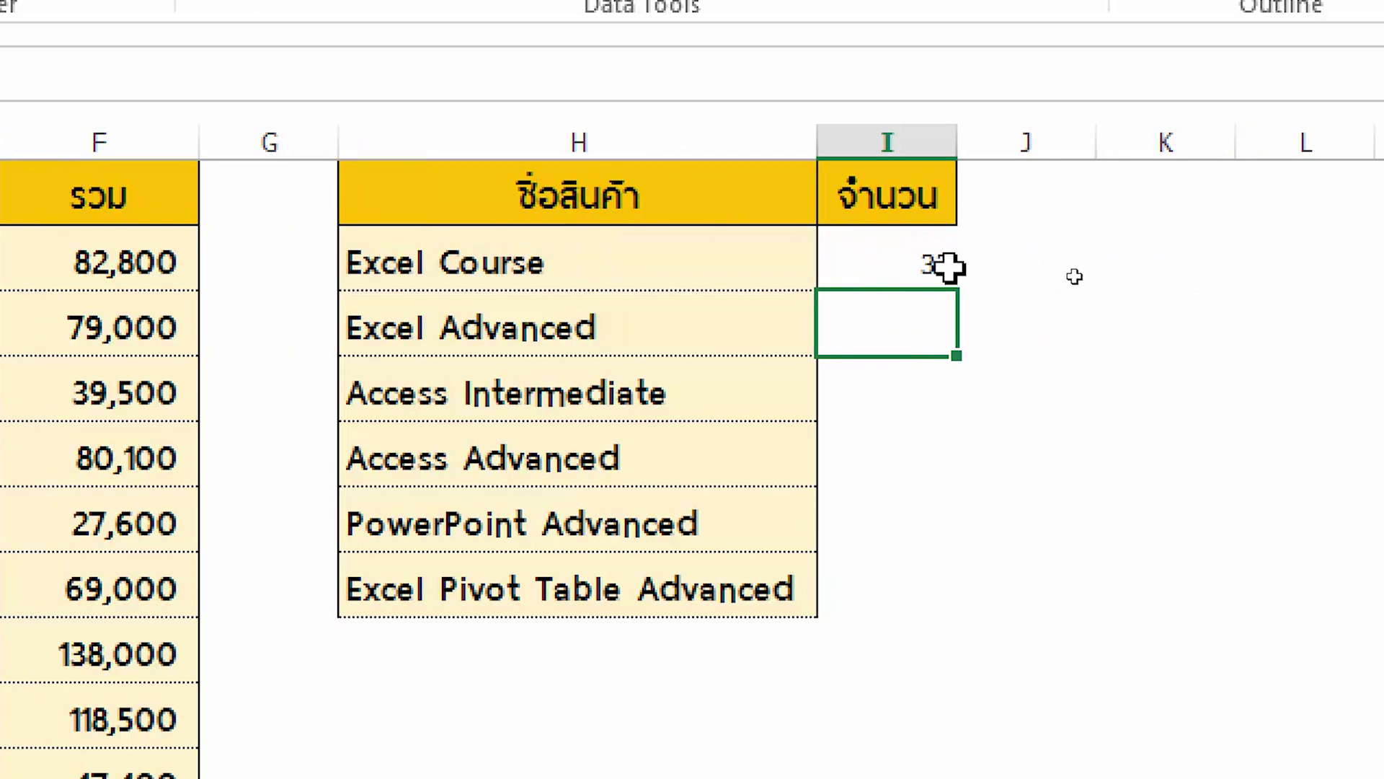
pyautogui.click(944, 269)
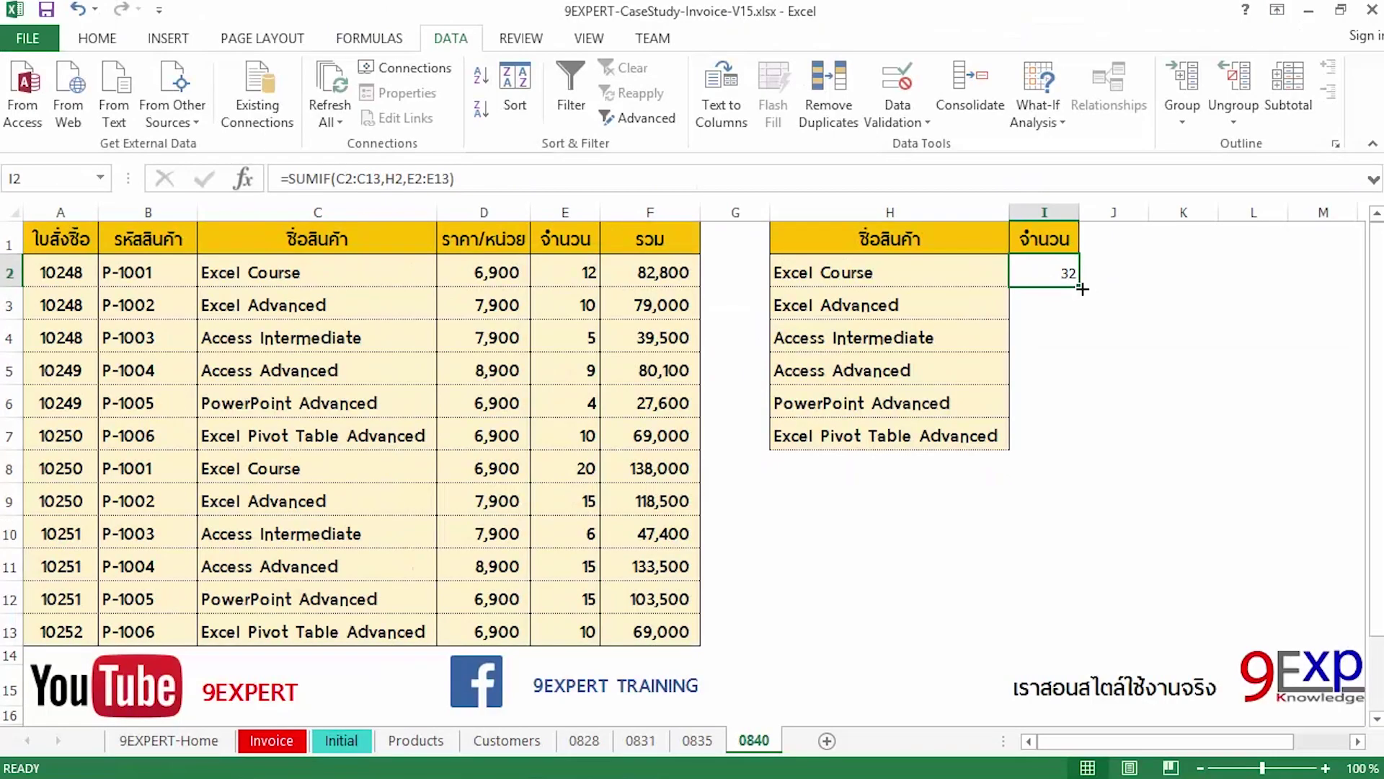
pyautogui.moveTo(1081, 288); pyautogui.dragTo(1079, 445)
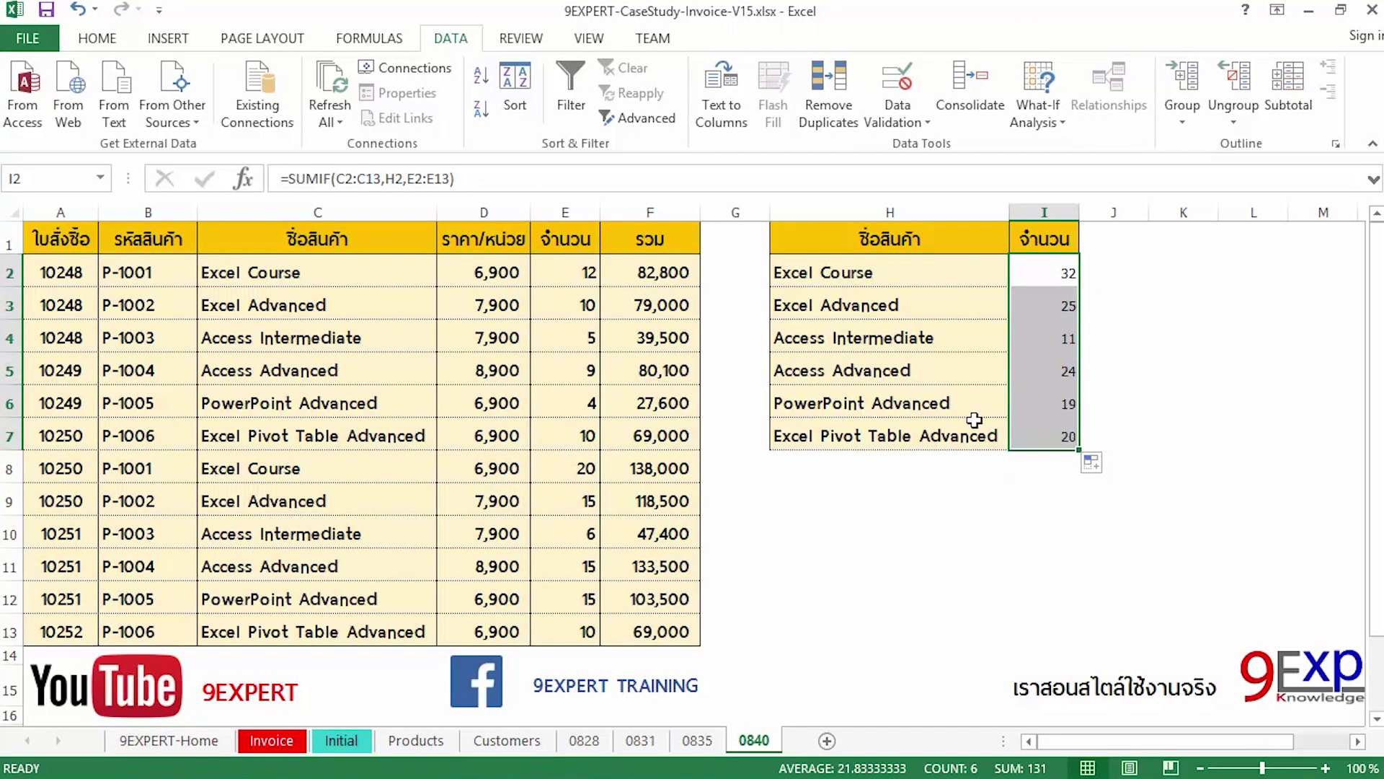
pyautogui.click(955, 271)
# Step: Copy H2's formatting onto the totals in I2:I7 with Format Painter
pyautogui.click(98, 39)
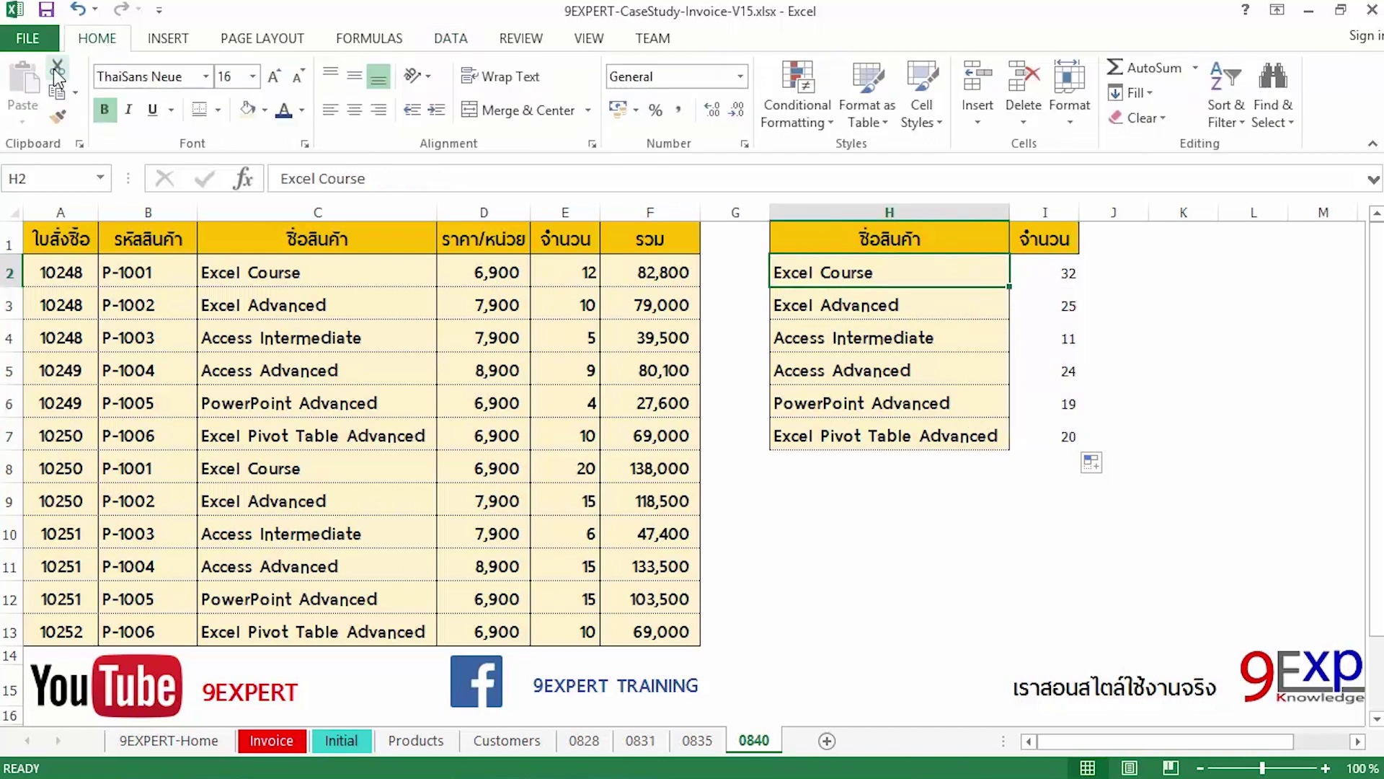
pyautogui.click(58, 116)
pyautogui.moveTo(1066, 273); pyautogui.dragTo(1047, 441)
# Step: Add a bordered grand total =SUM(I2:I7) of 131 in I8
pyautogui.click(1054, 466)
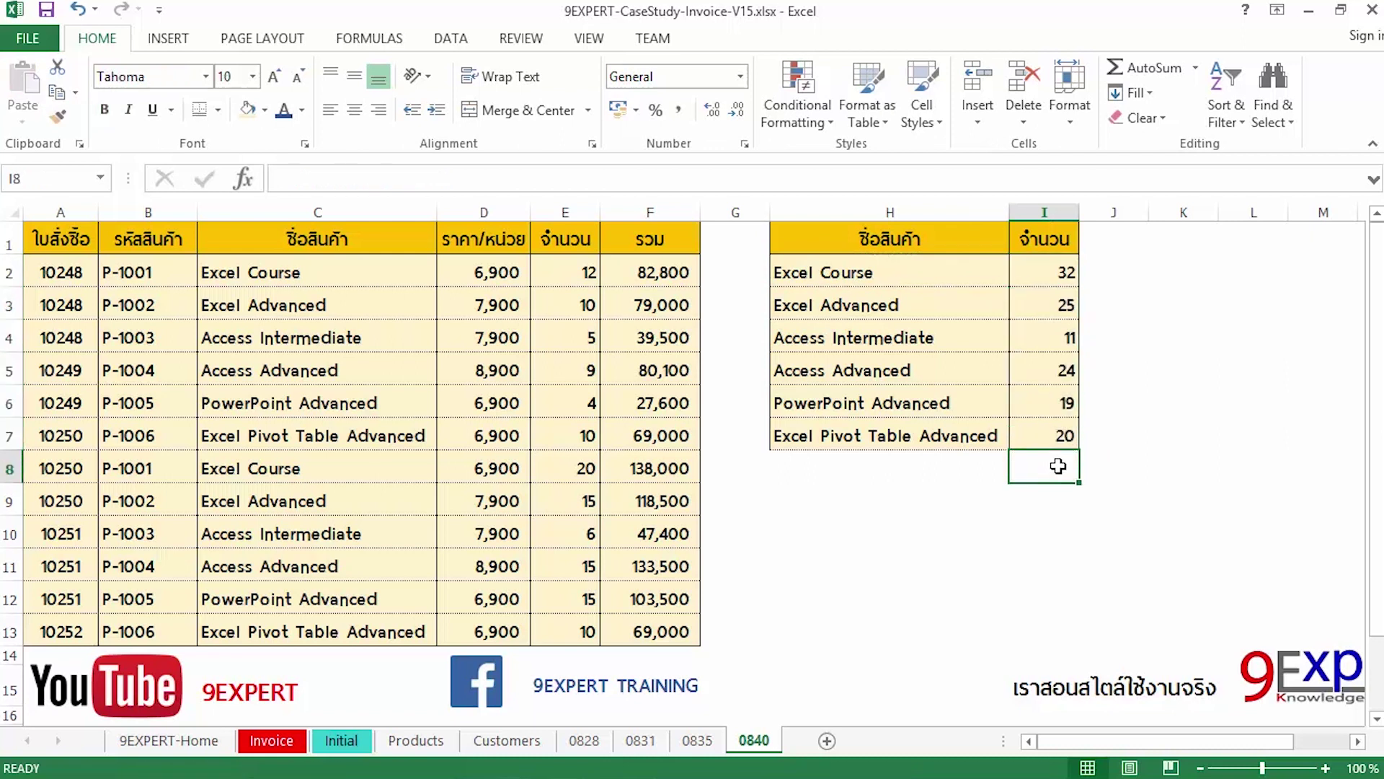
pyautogui.click(1146, 68)
pyautogui.press('Return')
pyautogui.click(1017, 472)
pyautogui.click(200, 110)
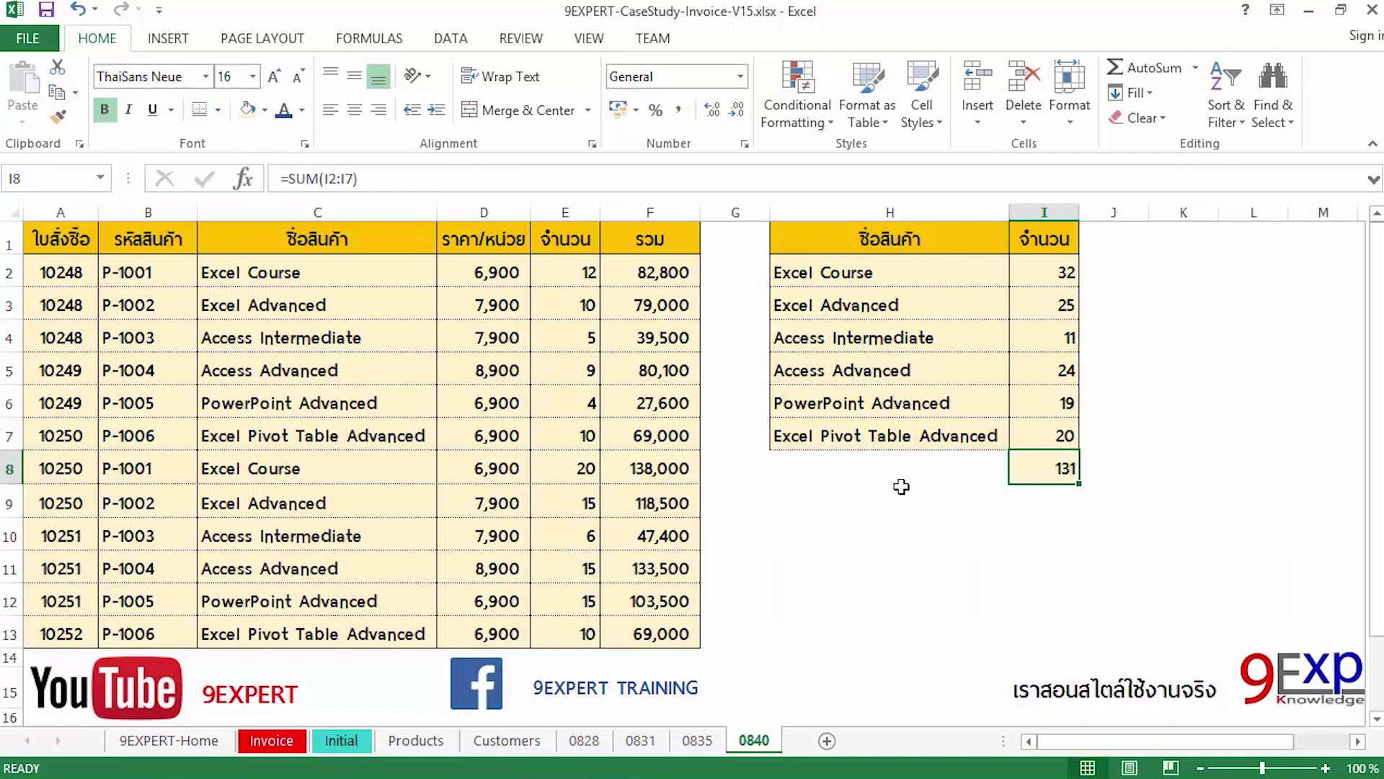
pyautogui.click(957, 435)
pyautogui.doubleClick(1051, 270)
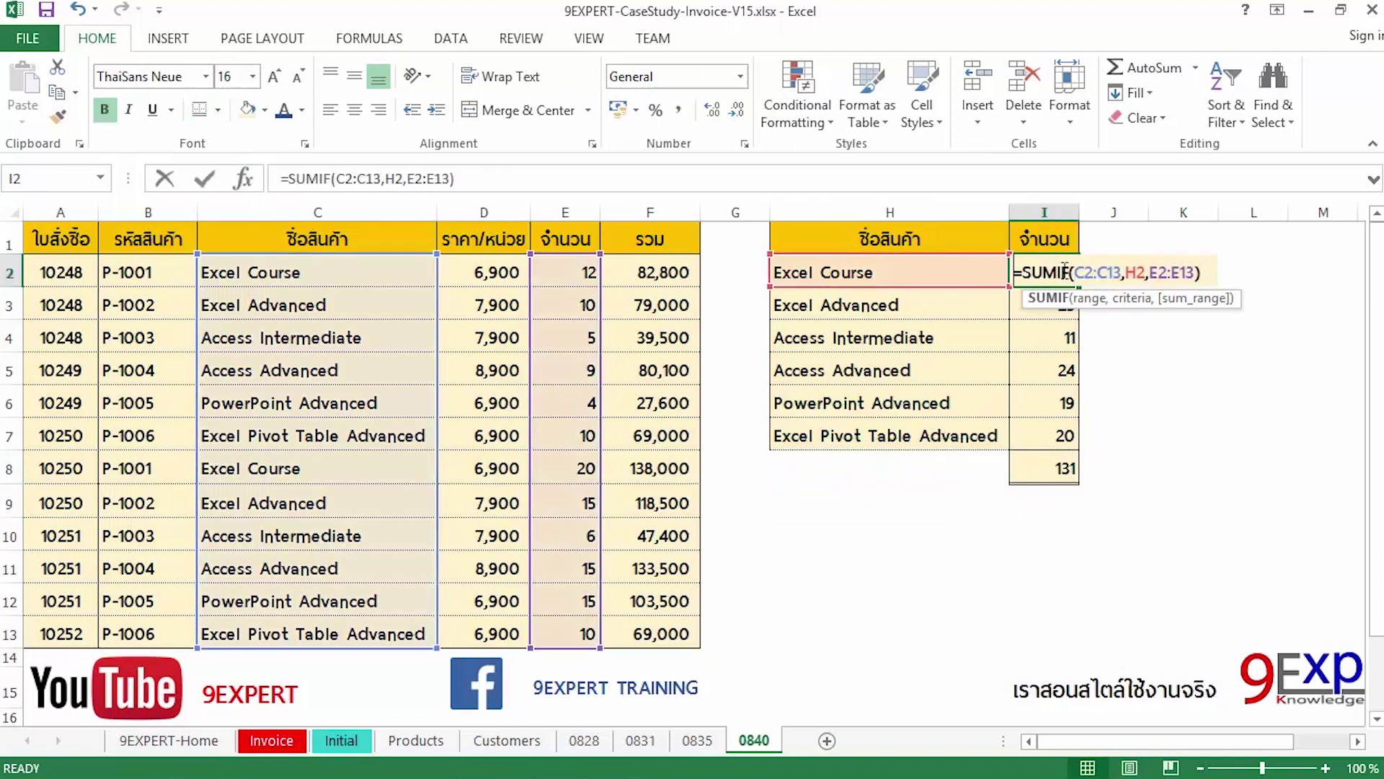